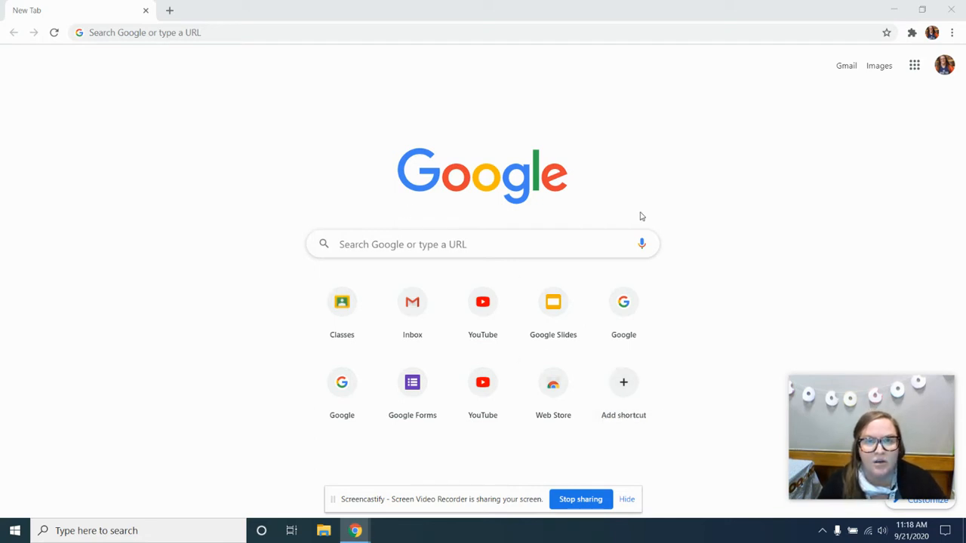
- Search for "chrome music lab" and open the Chrome Music Lab website
click(481, 248)
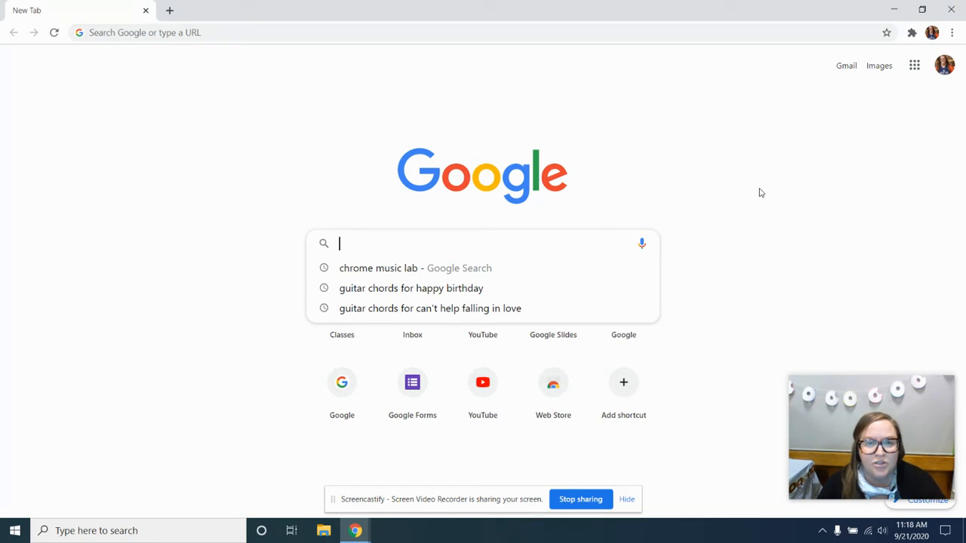
click(484, 272)
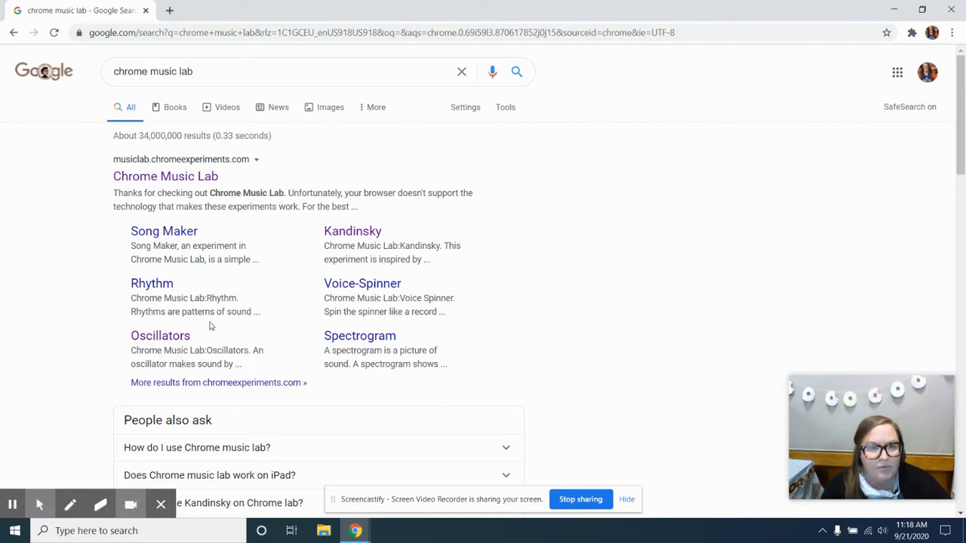
click(188, 178)
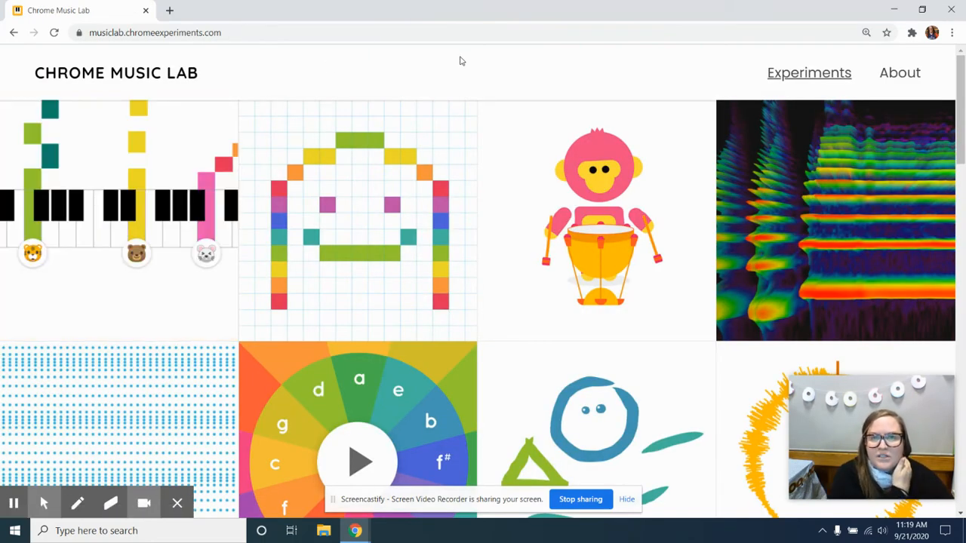
- Look over the available music experiments and open Melody Maker
scroll(460, 61, down, 3)
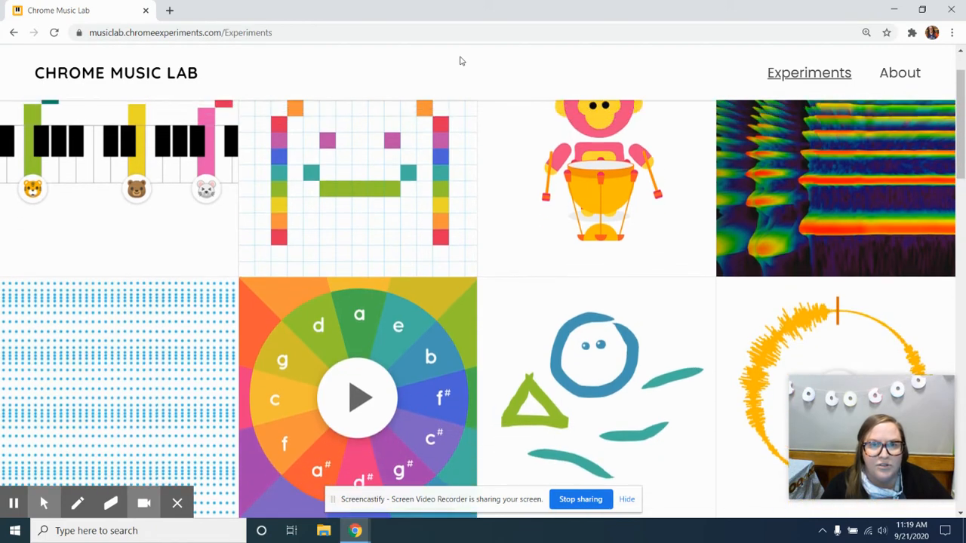
scroll(456, 65, down, 5)
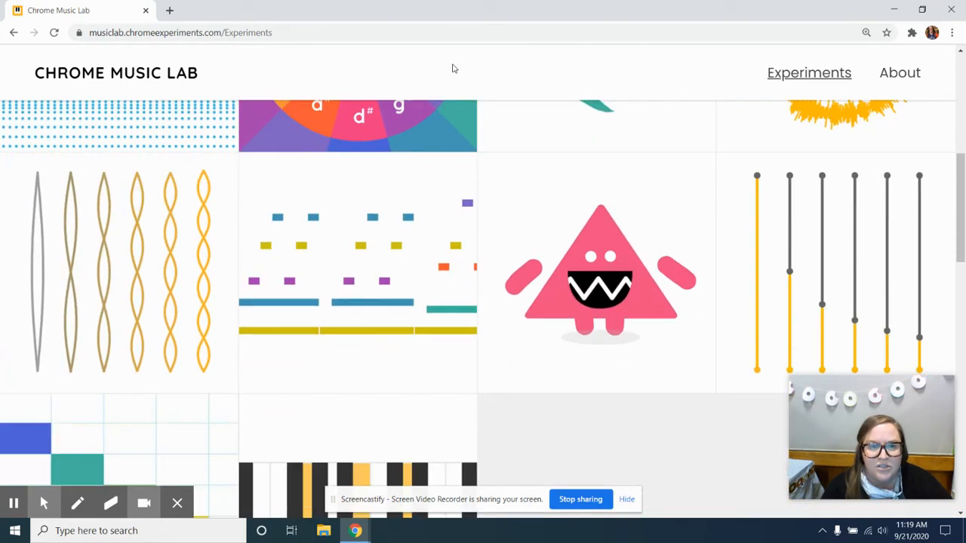
scroll(453, 69, up, 6)
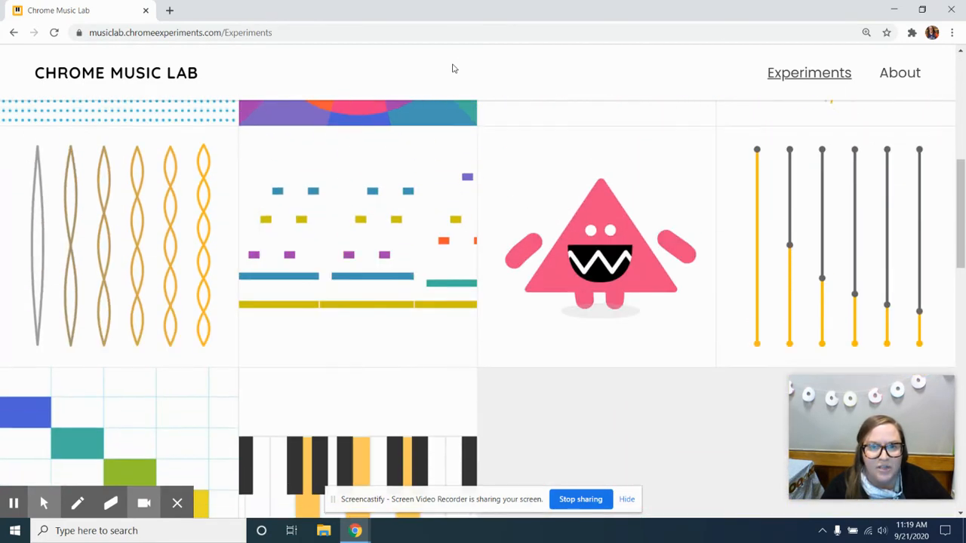
scroll(453, 69, up, 3)
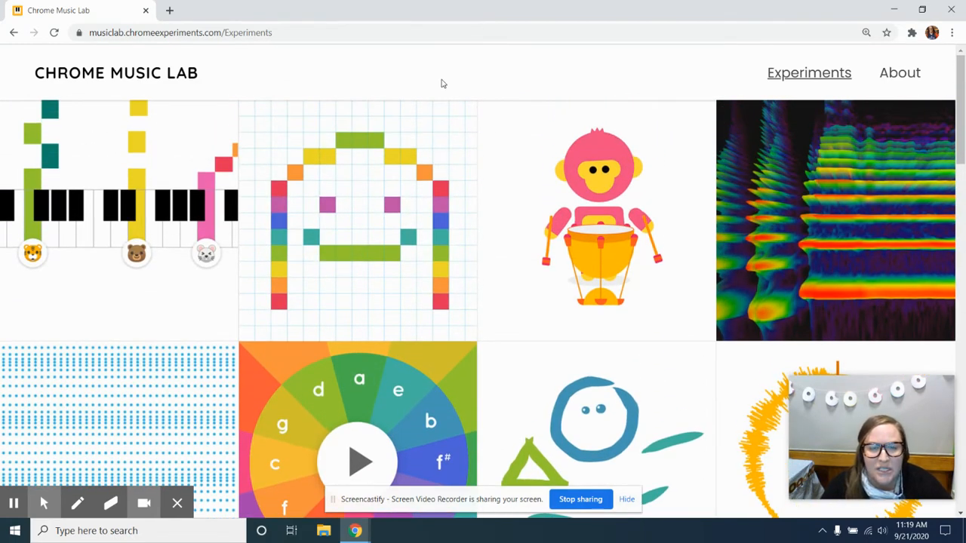
mouse_move(392, 174)
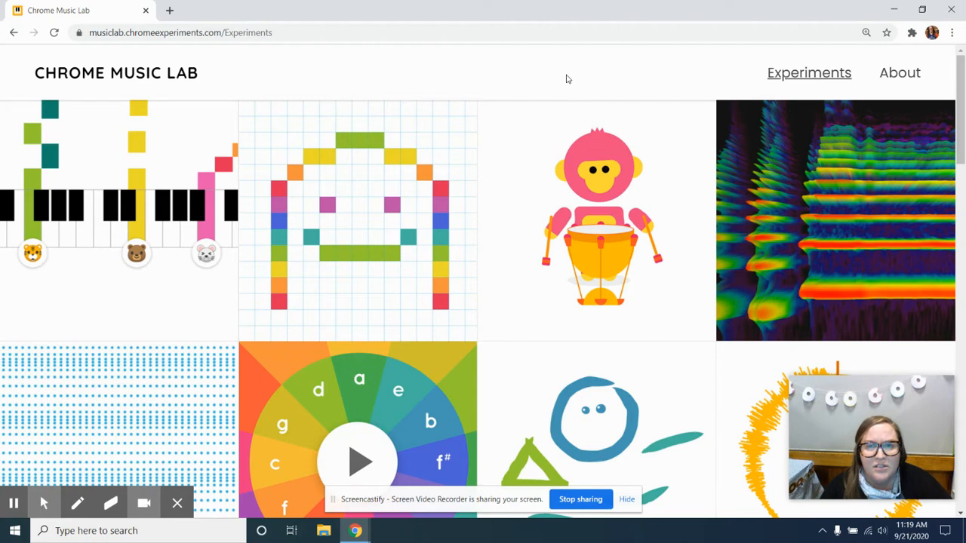
scroll(568, 79, down, 2)
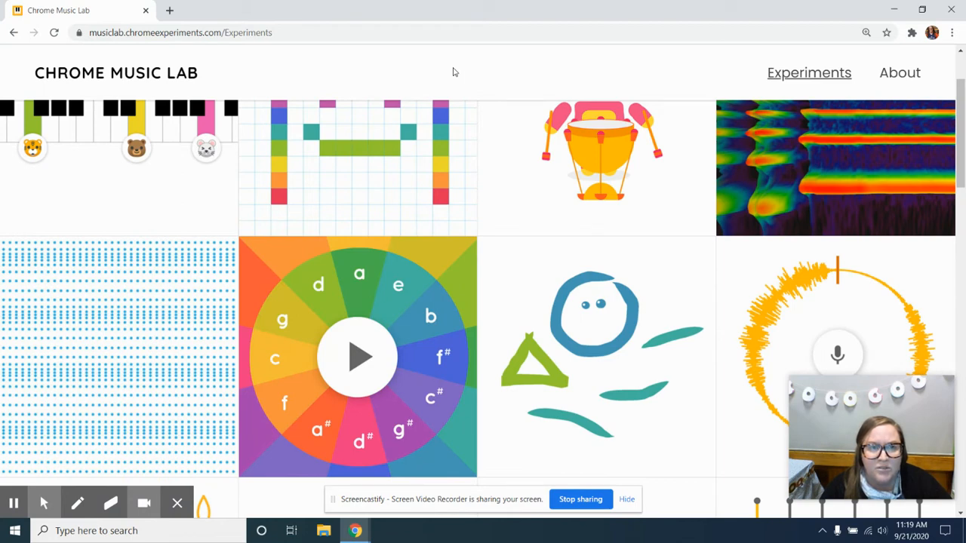
scroll(452, 73, down, 5)
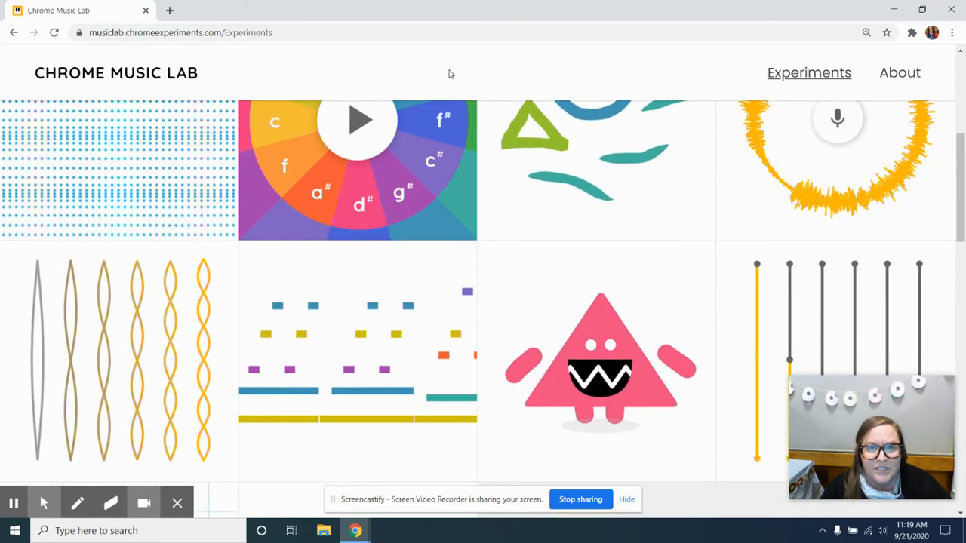
scroll(450, 73, down, 2)
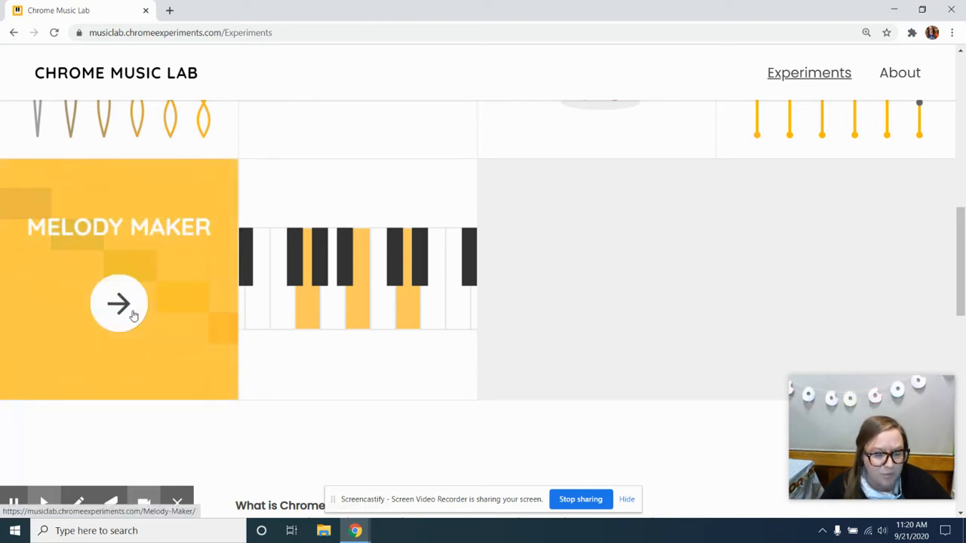
click(132, 315)
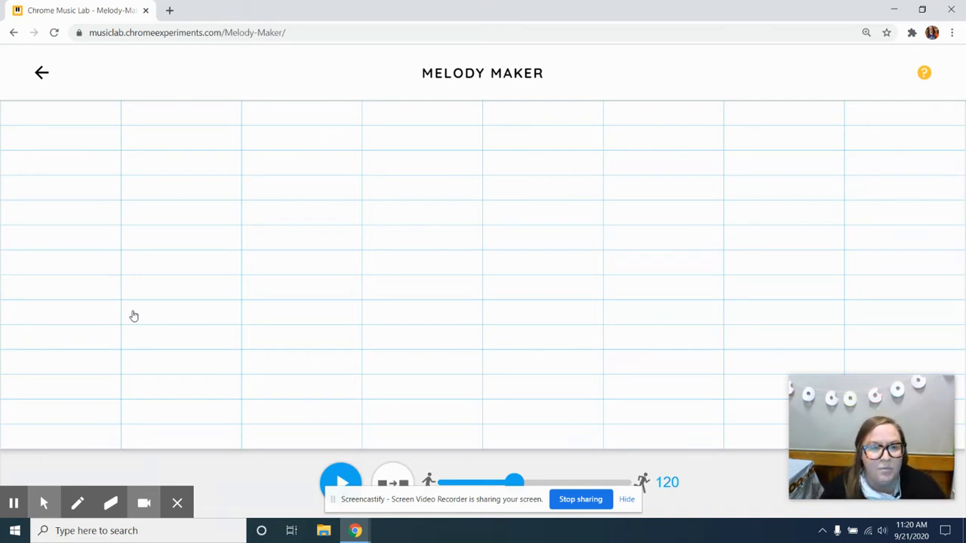
- Place one note per column in rows 3, 8, 5, 12, 8, 10, 9 and 8 from the bottom, and play the melody
click(60, 390)
click(206, 260)
click(442, 178)
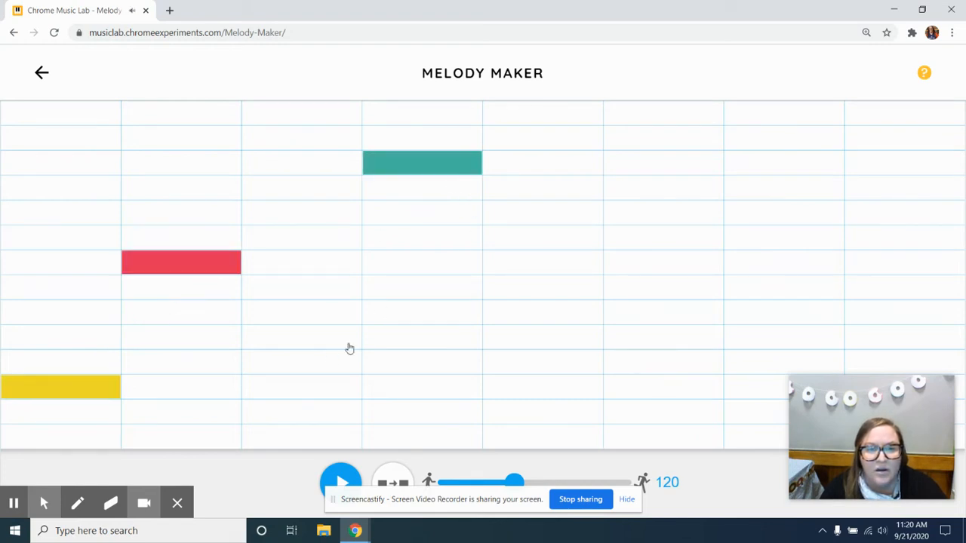
click(319, 339)
click(534, 270)
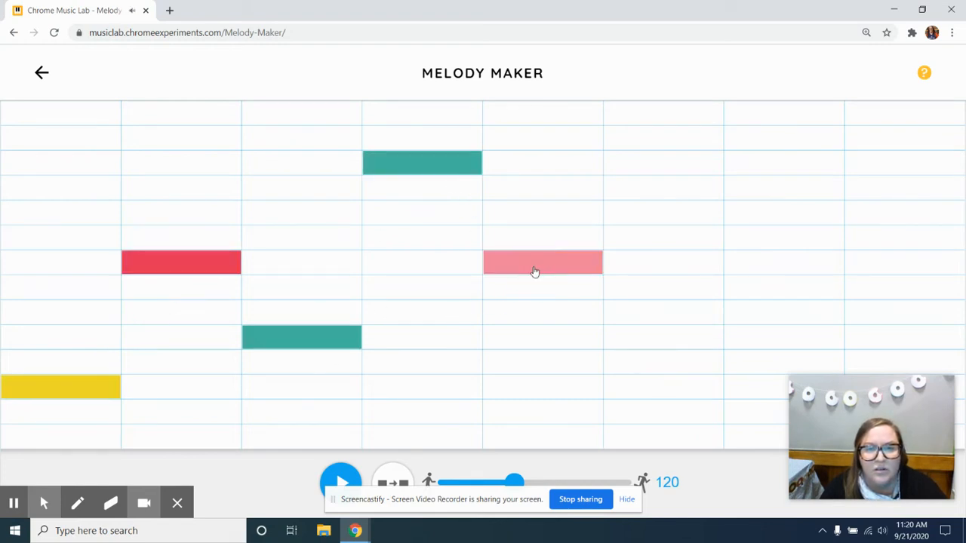
click(679, 212)
click(773, 243)
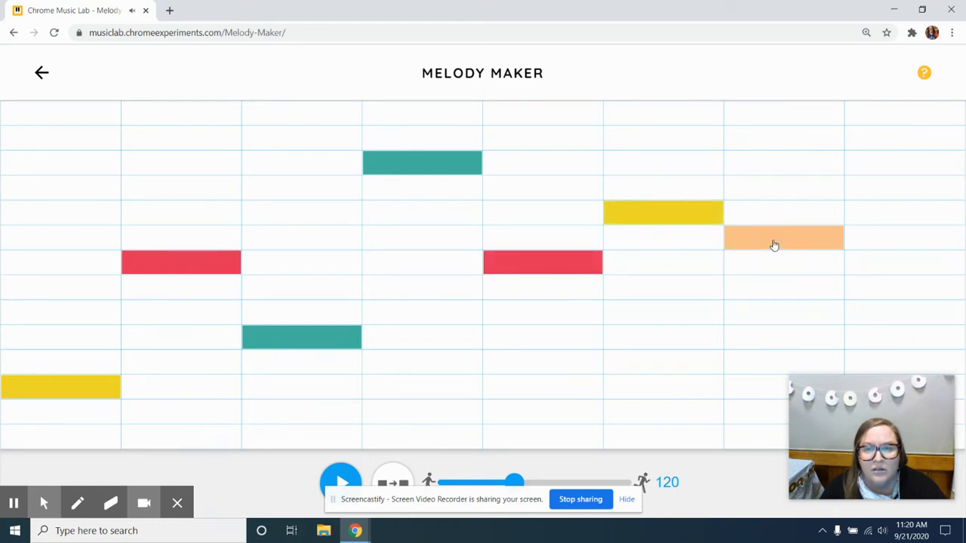
click(860, 290)
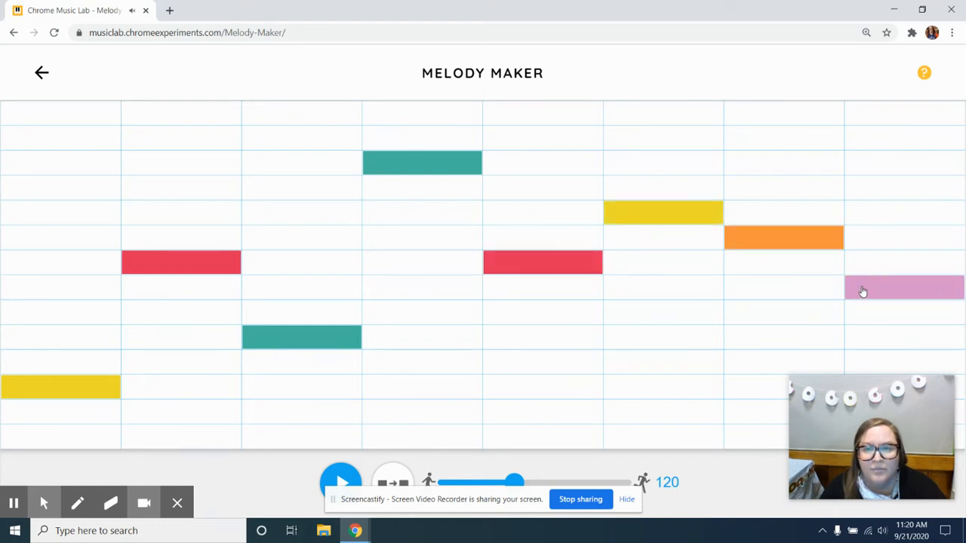
click(871, 267)
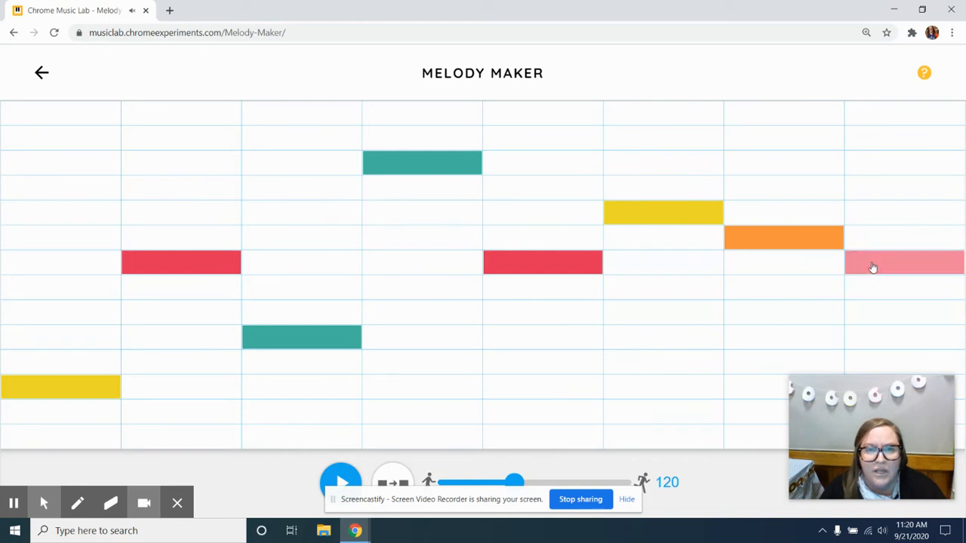
click(337, 477)
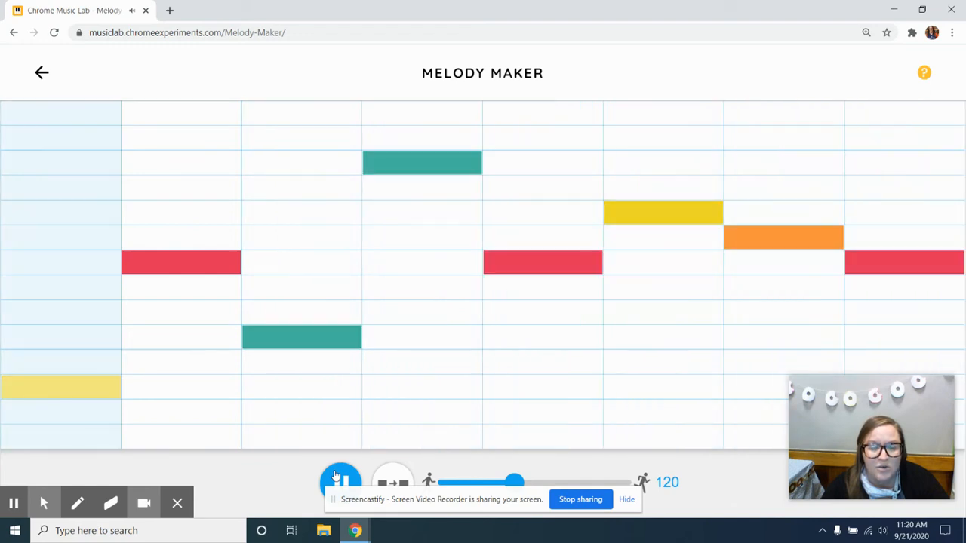
click(336, 475)
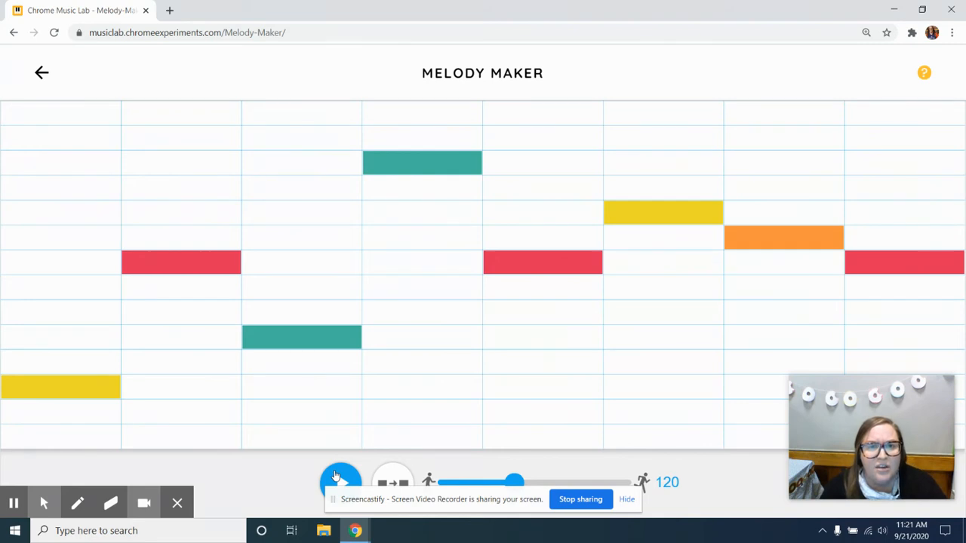
- Try several pitches for the first column's note between the third and seventh rows from the bottom
click(69, 318)
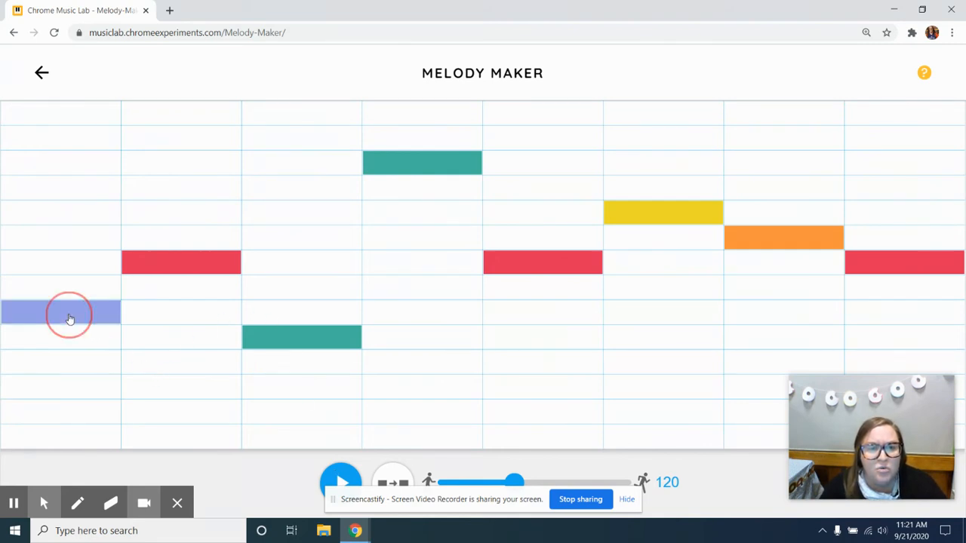
click(73, 388)
click(73, 303)
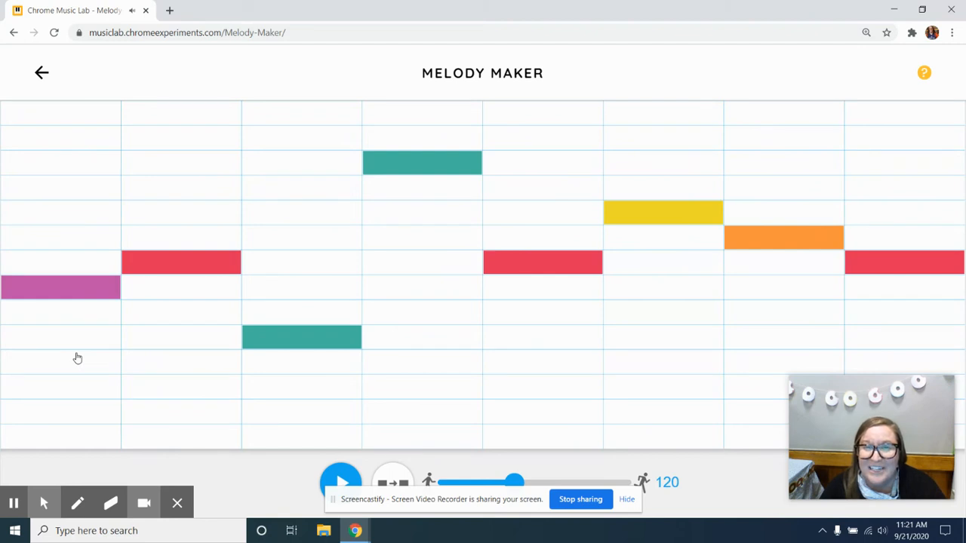
click(75, 387)
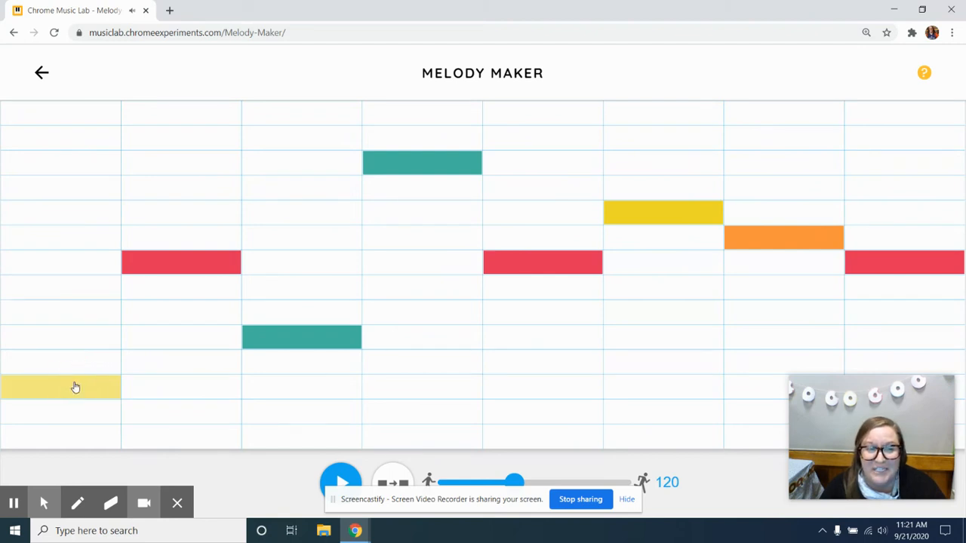
click(75, 363)
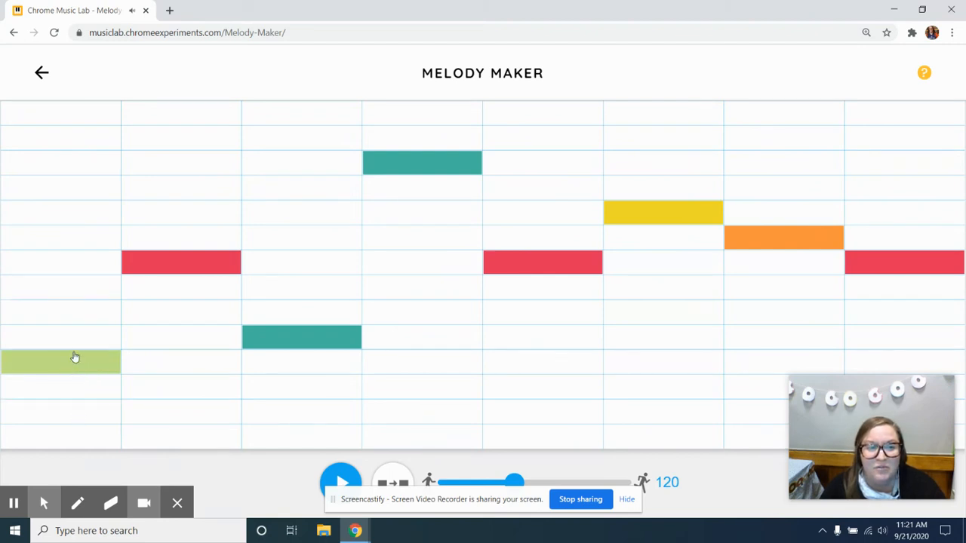
click(74, 340)
click(70, 313)
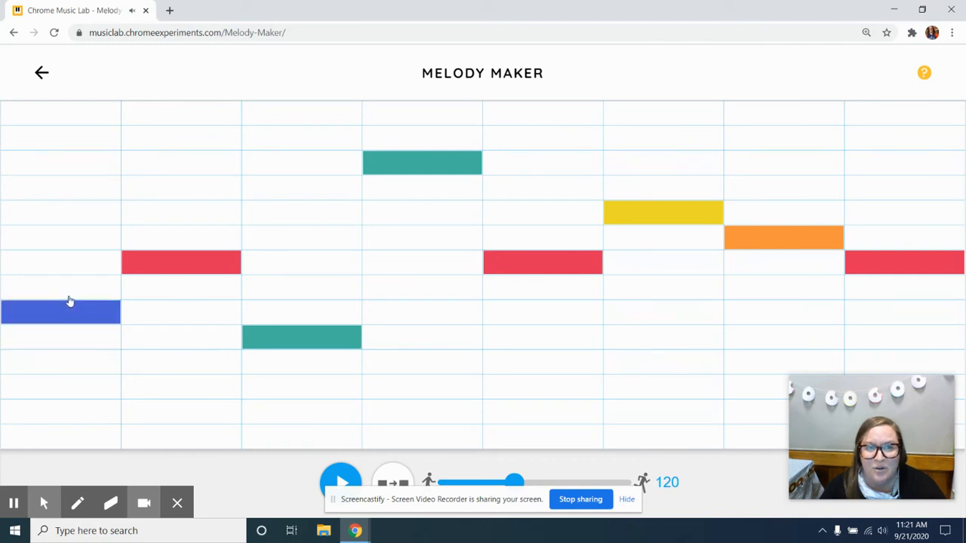
click(68, 295)
- Rearrange the first seven notes into a scale rising one row per column from the bottom row, and play it
click(73, 436)
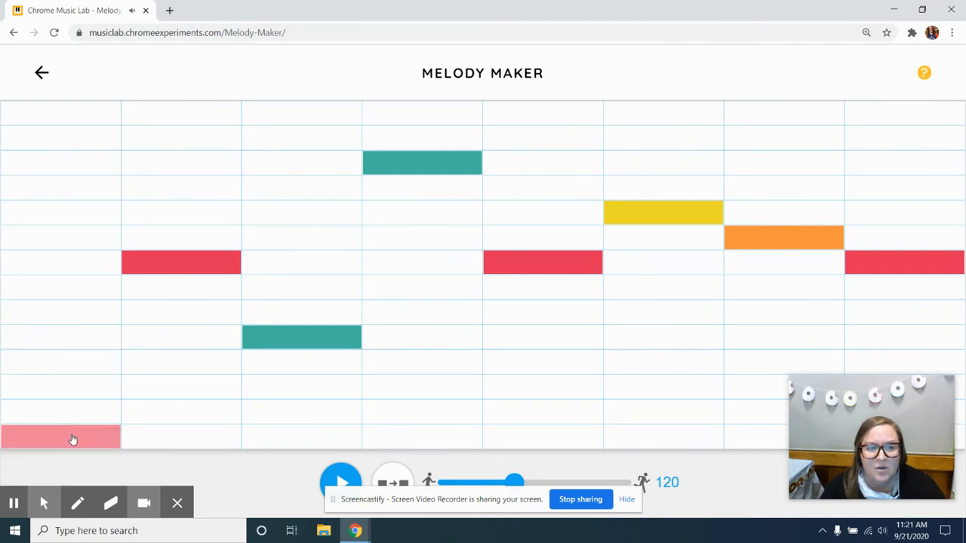
click(185, 412)
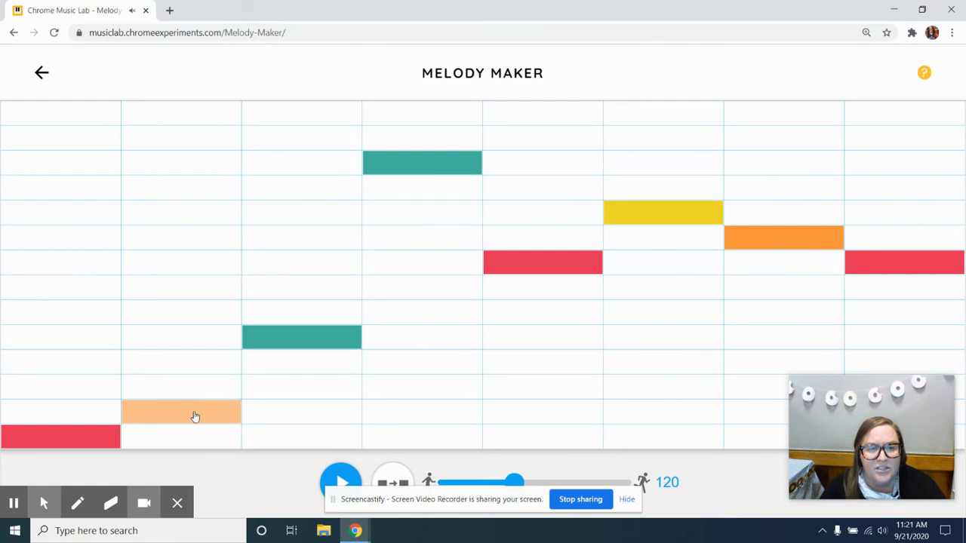
click(280, 385)
click(397, 362)
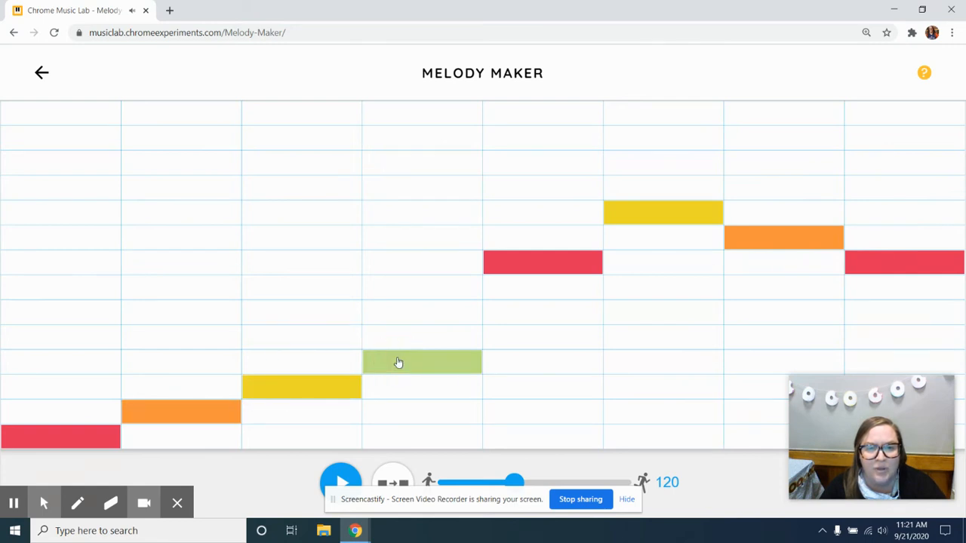
click(533, 336)
click(651, 313)
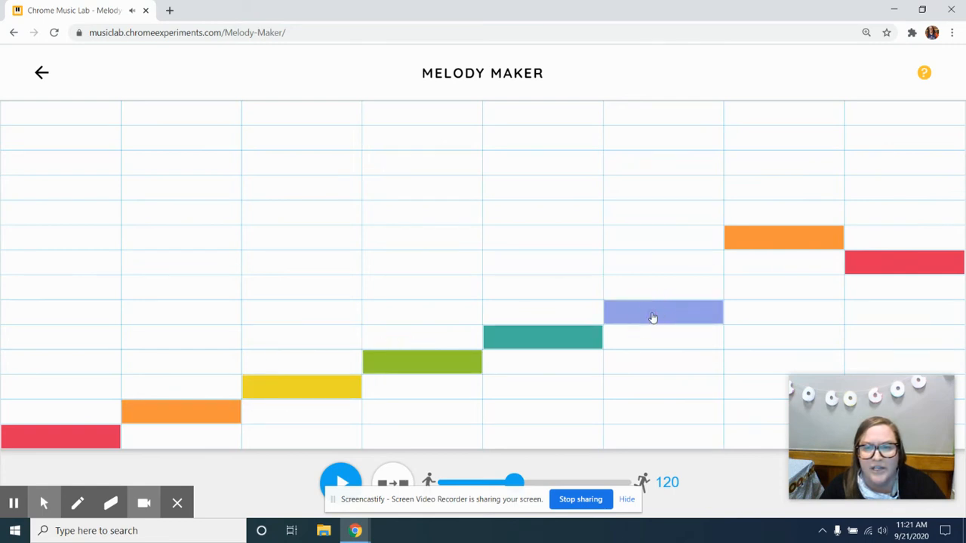
click(754, 290)
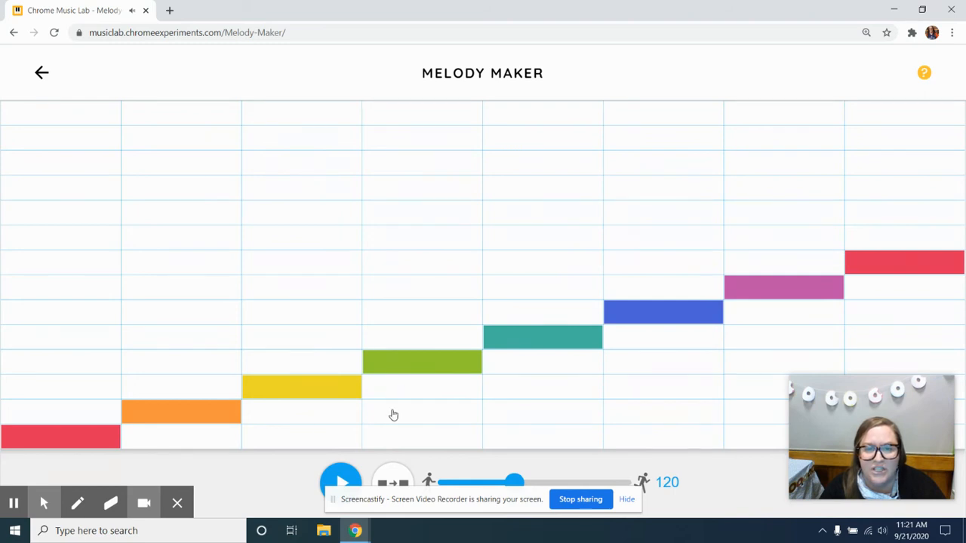
click(340, 480)
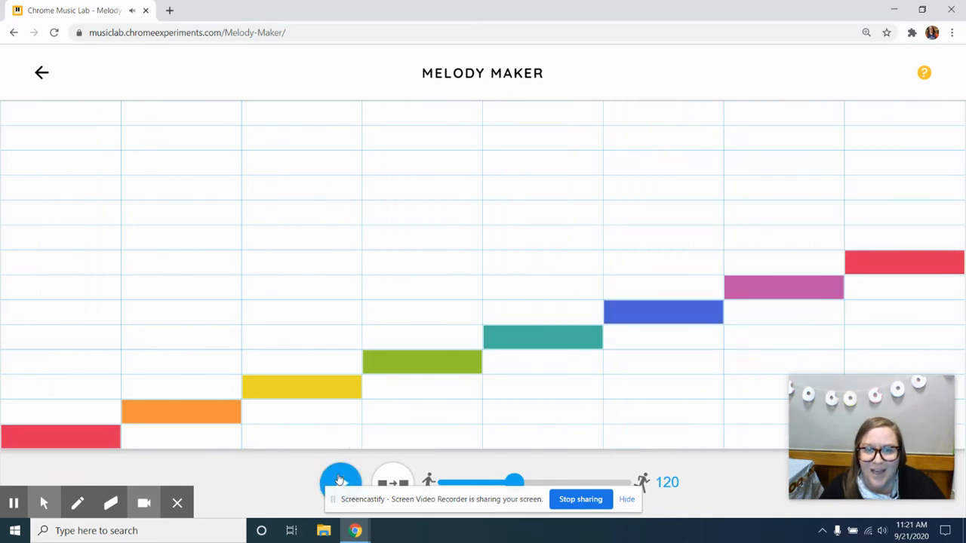
- Turn on the grey echo notes that repeat the melody two columns behind, and play the scale with them
click(399, 483)
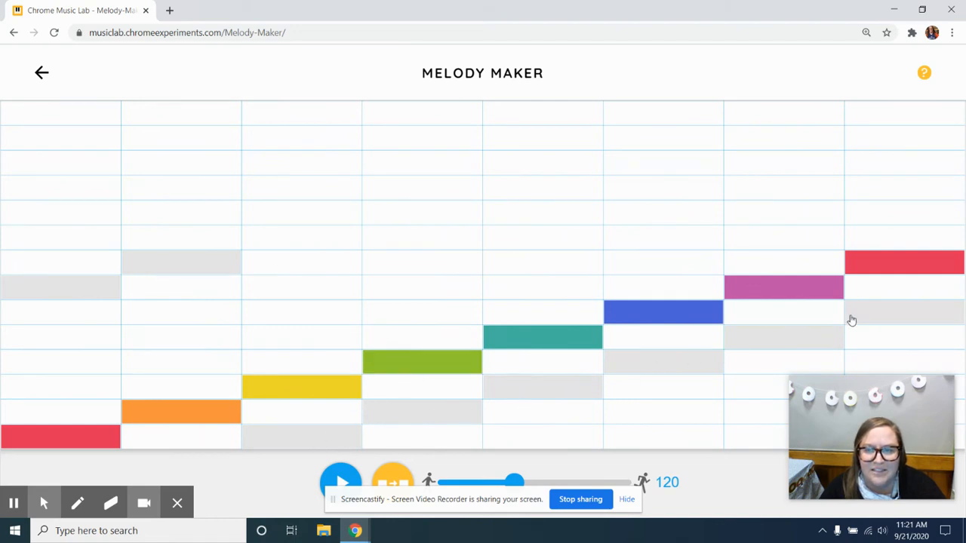
click(391, 481)
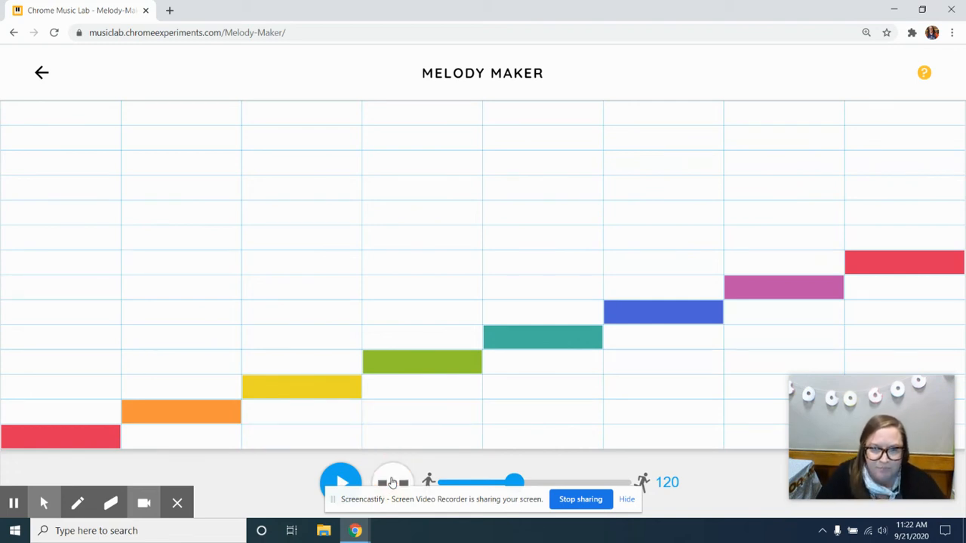
click(392, 482)
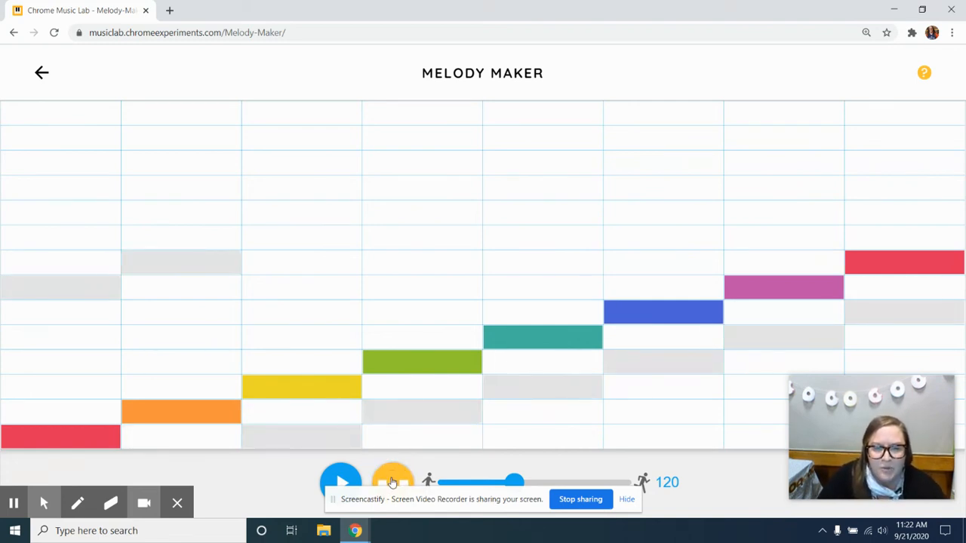
click(341, 483)
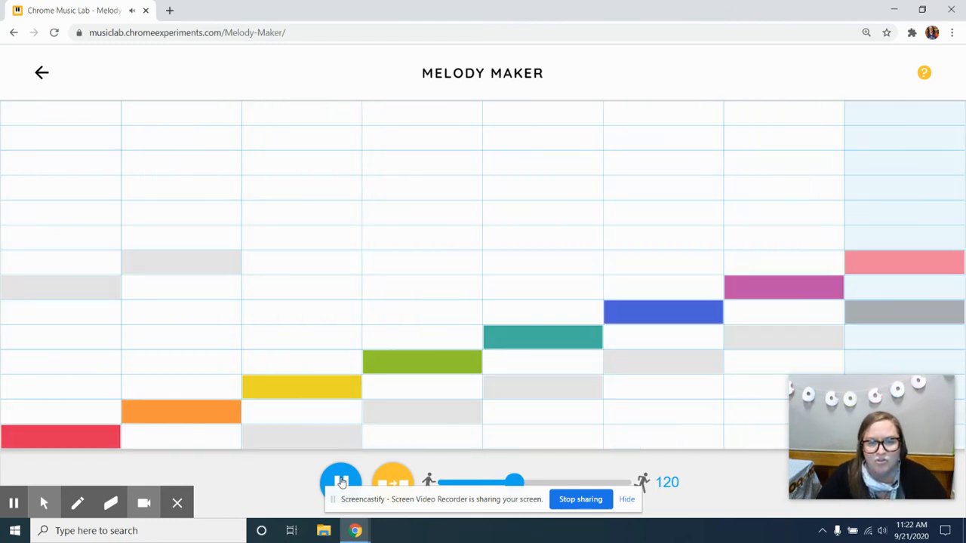
click(341, 482)
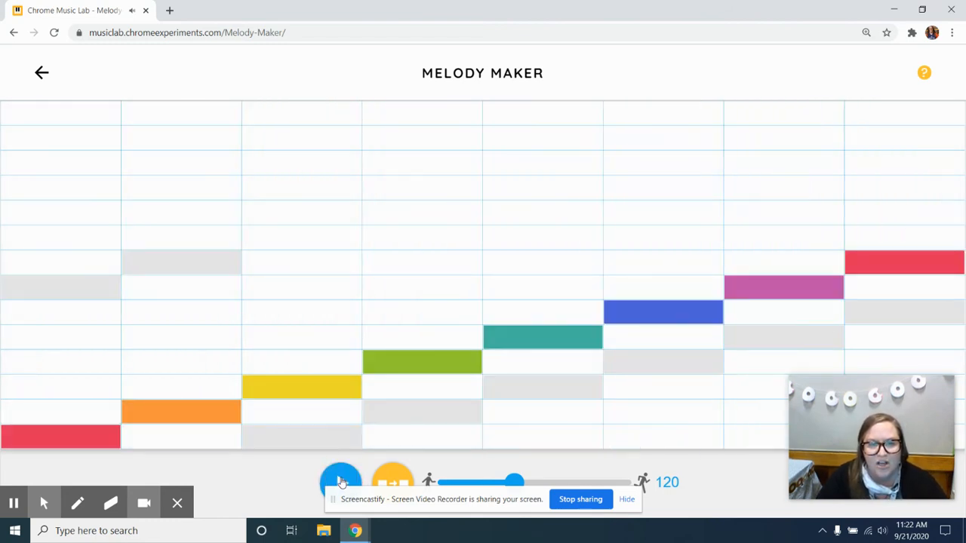
- Vary the scale by moving the notes in columns 2, 4, 5, 6 and 7 to rows 5, 5, 8, 9 and 10 from the bottom, and play it
click(189, 278)
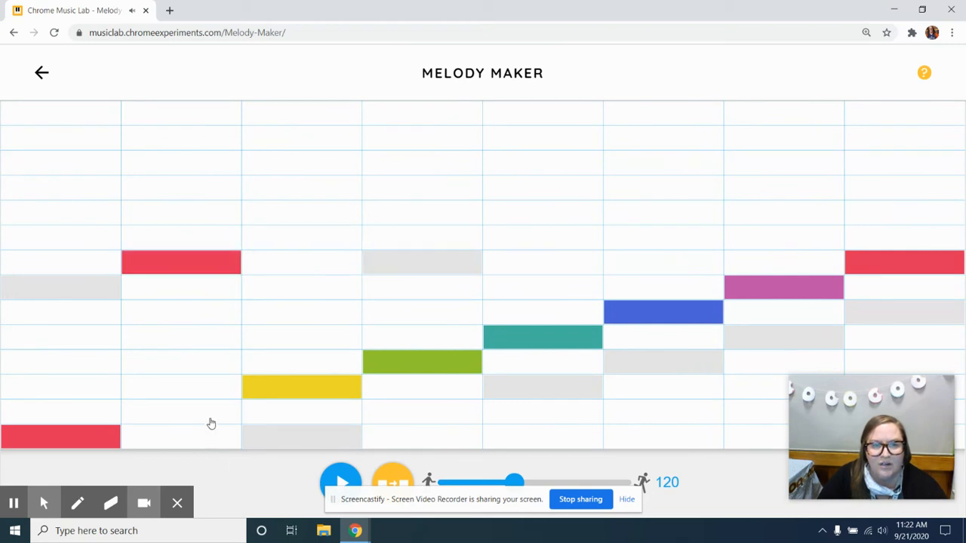
click(211, 424)
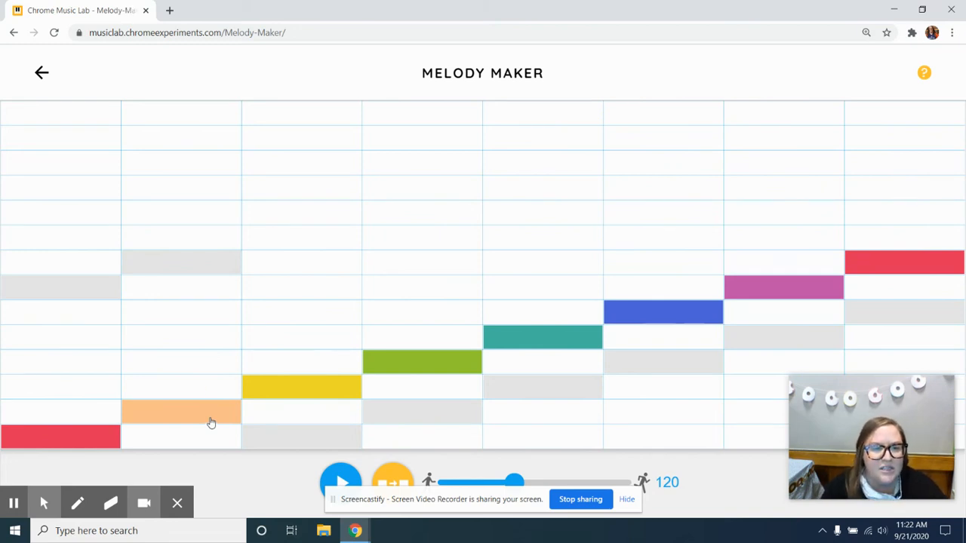
click(181, 339)
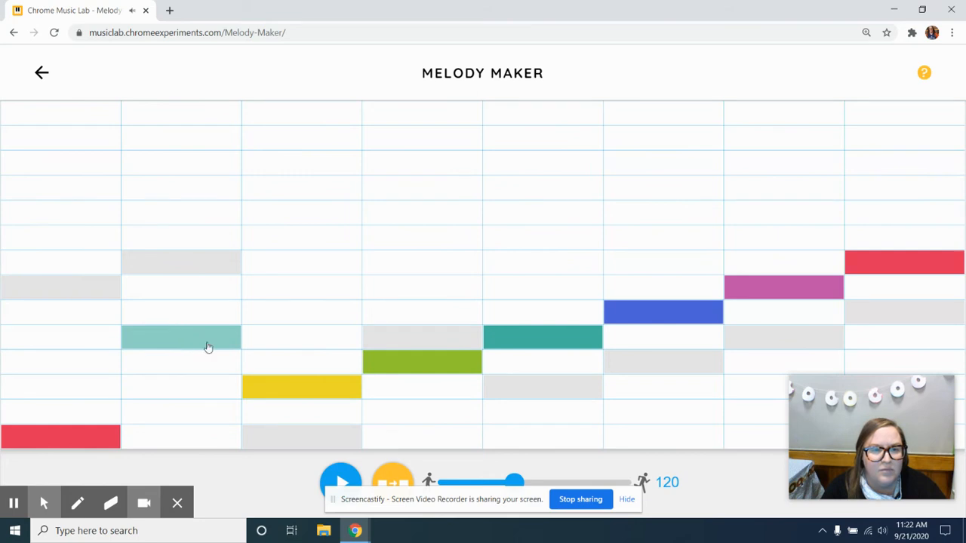
click(409, 333)
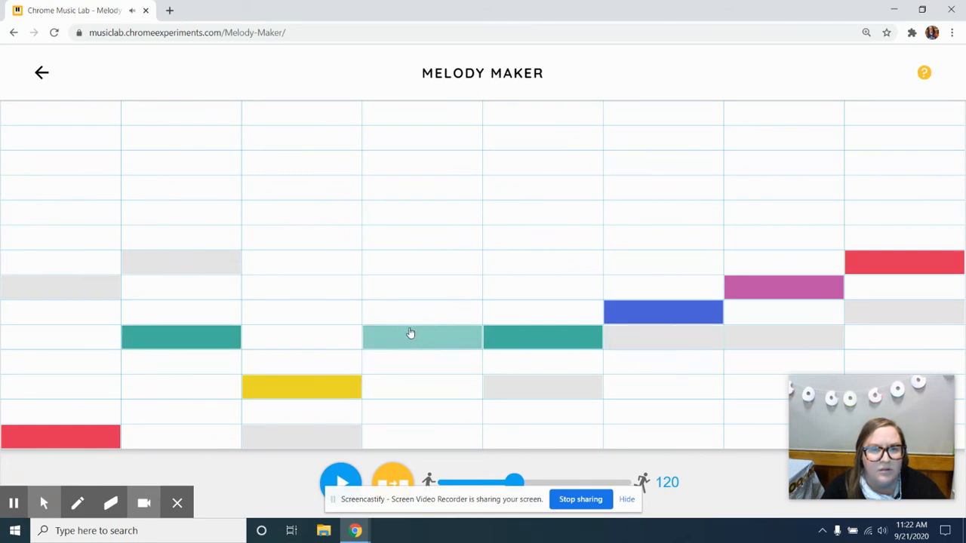
click(526, 250)
click(527, 264)
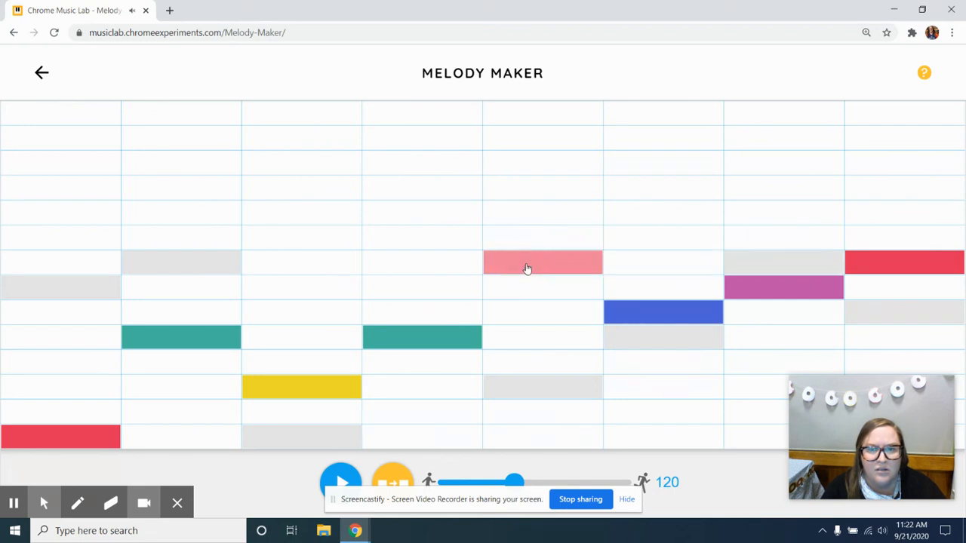
click(646, 238)
click(759, 215)
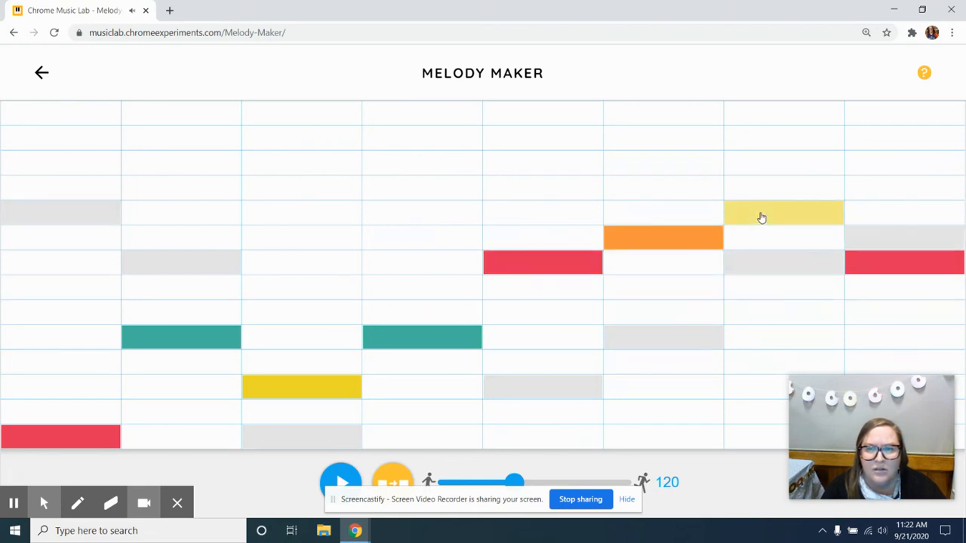
click(332, 484)
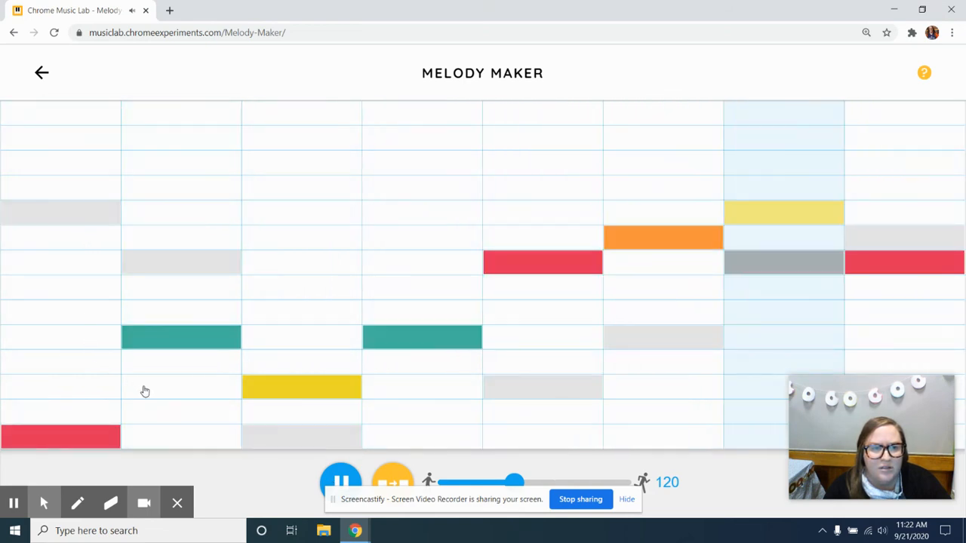
- Rebuild the scale rising one row per column from the bottom row, and turn off the grey echo notes
click(156, 411)
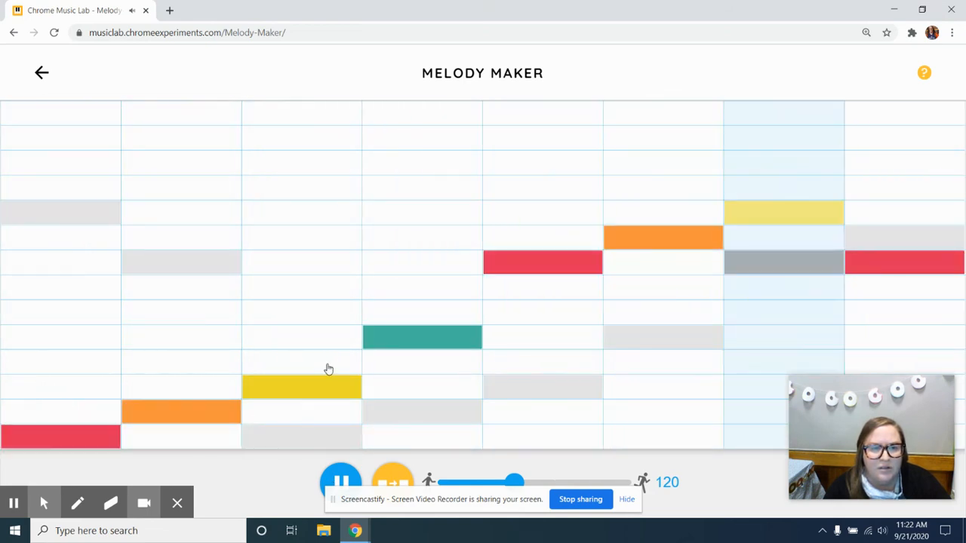
click(394, 363)
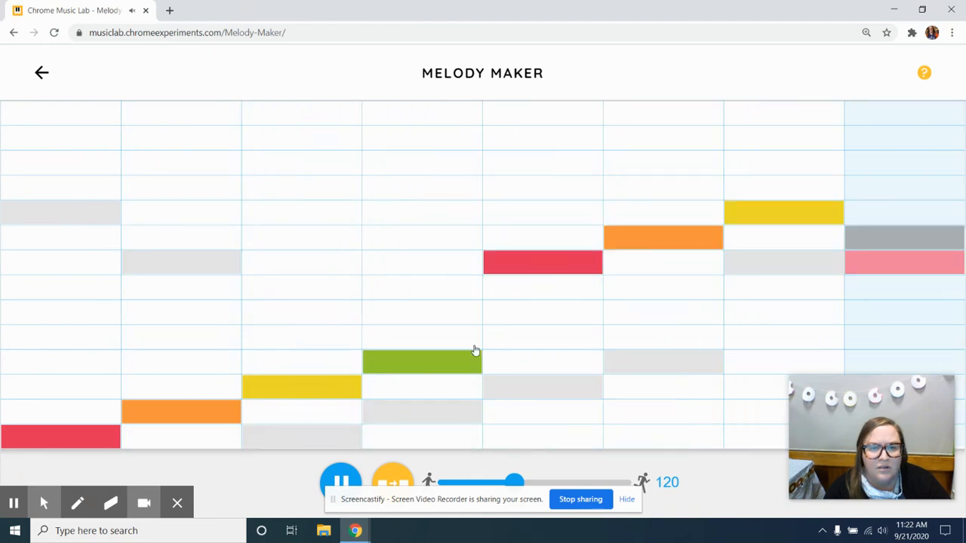
click(510, 341)
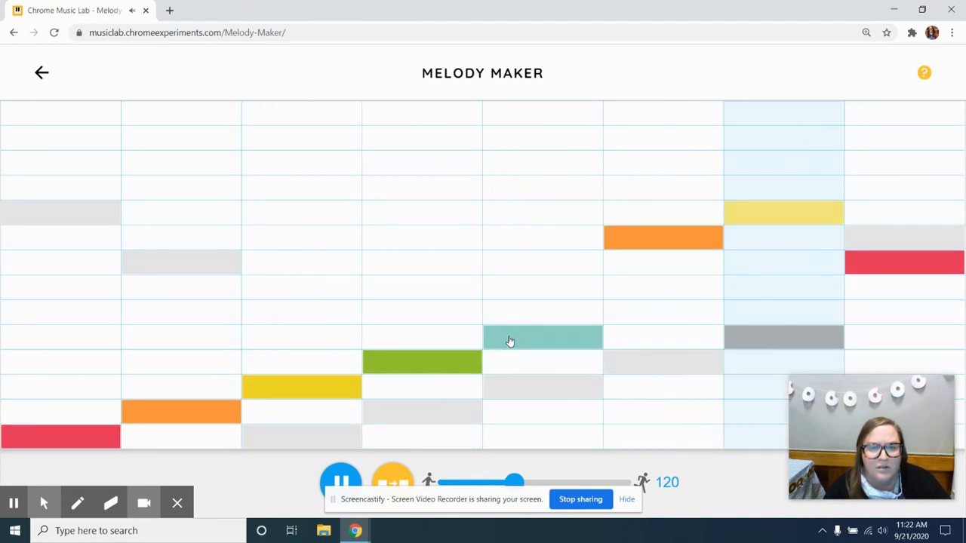
click(634, 313)
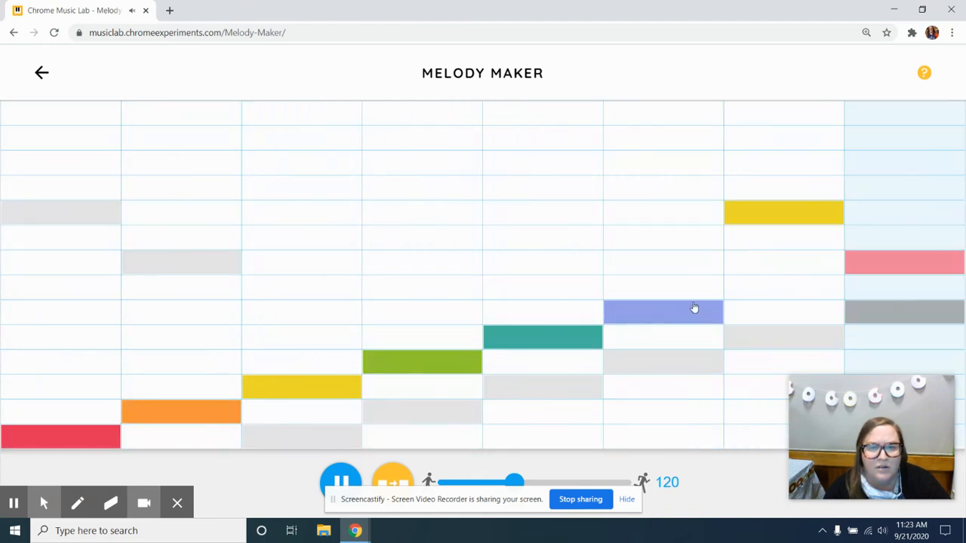
click(745, 288)
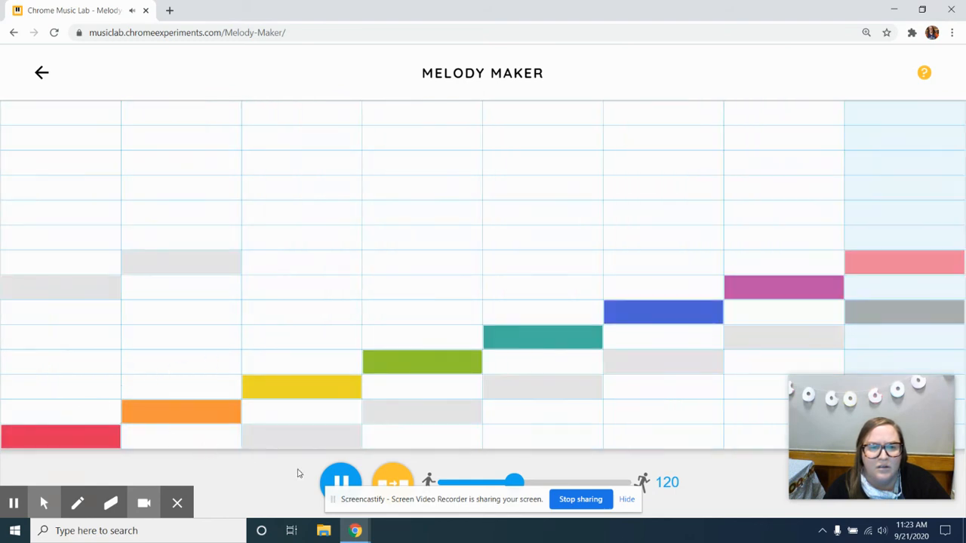
click(391, 482)
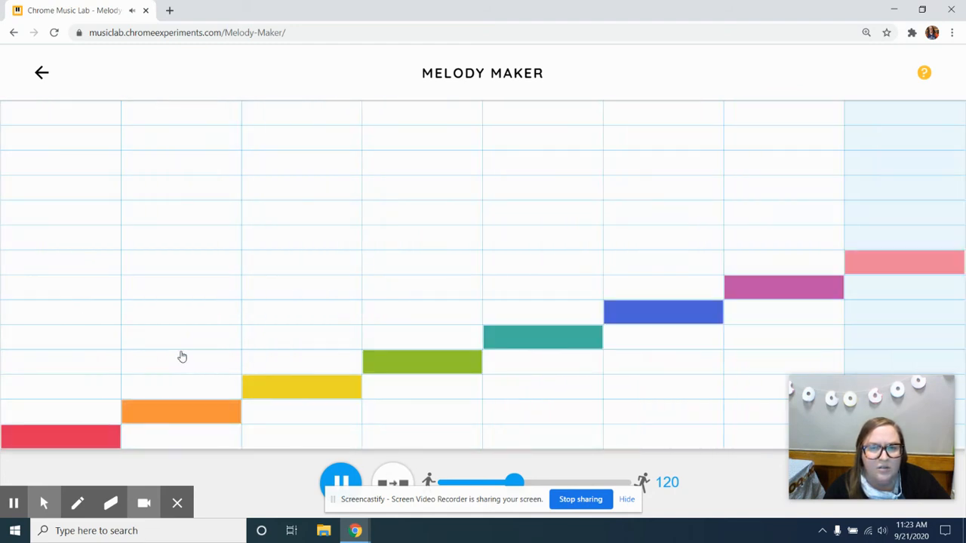
- Shift all eight notes up into a scale rising from the sixth to the thirteenth row from the bottom, and turn on the echo notes
click(98, 318)
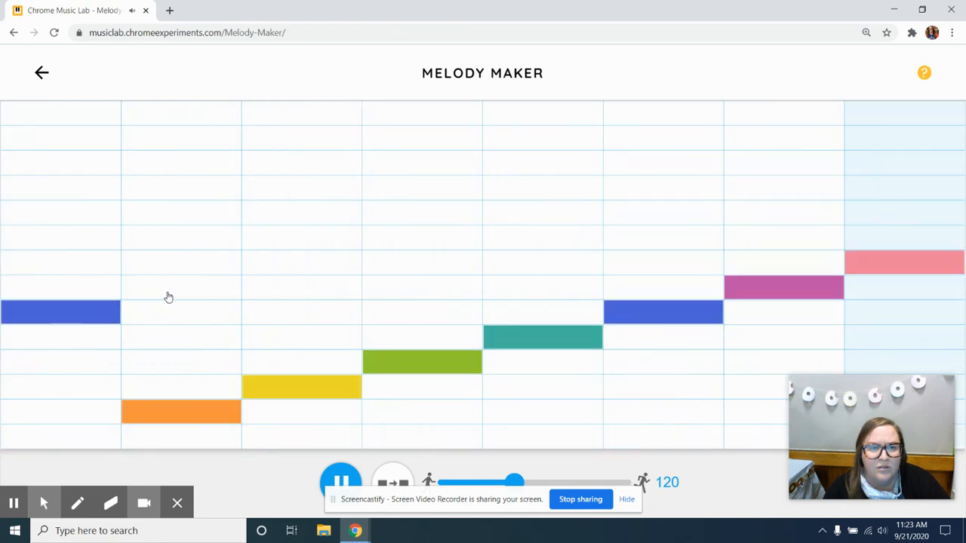
click(168, 296)
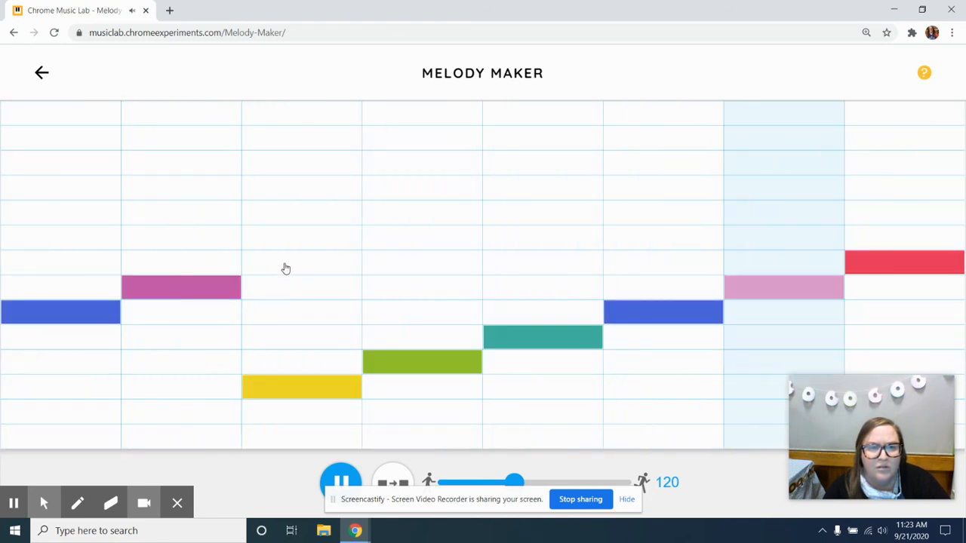
click(286, 265)
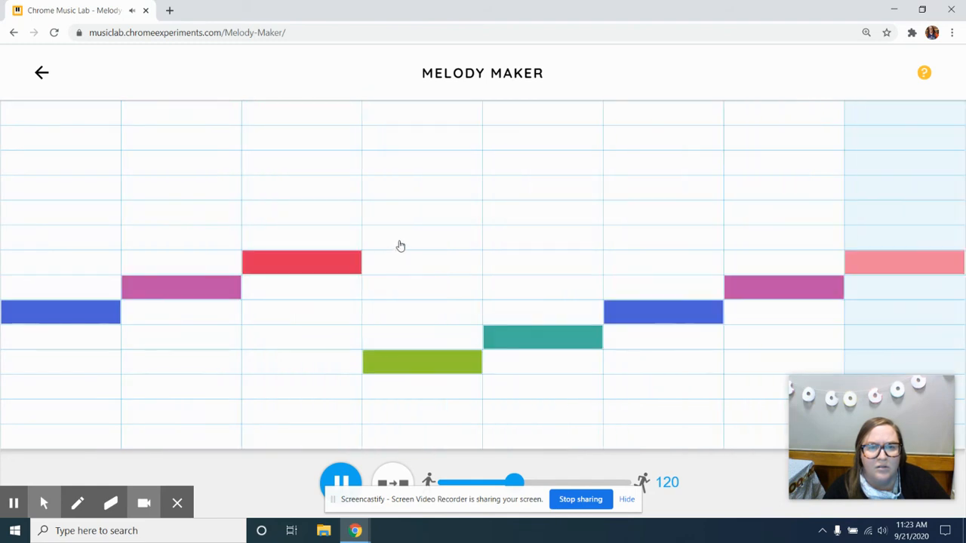
click(400, 241)
click(519, 213)
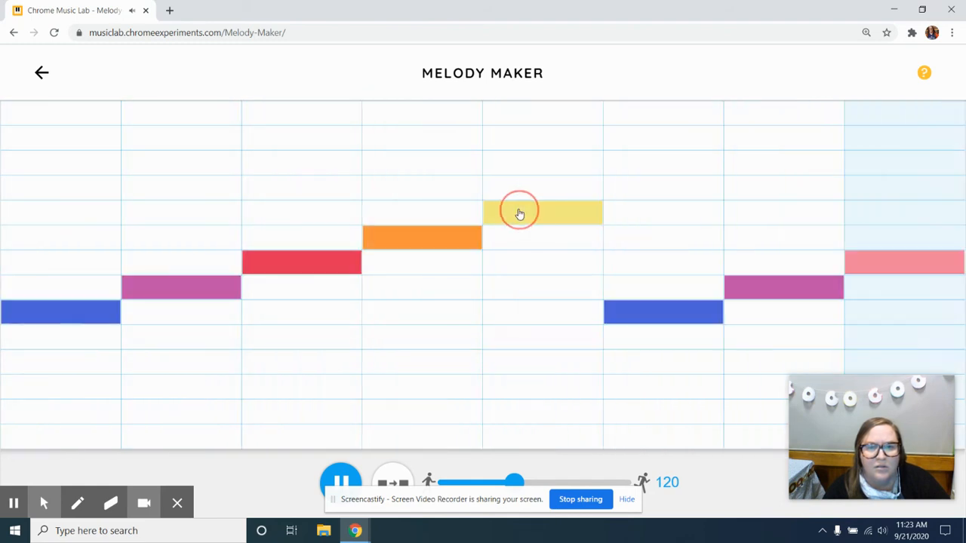
click(625, 193)
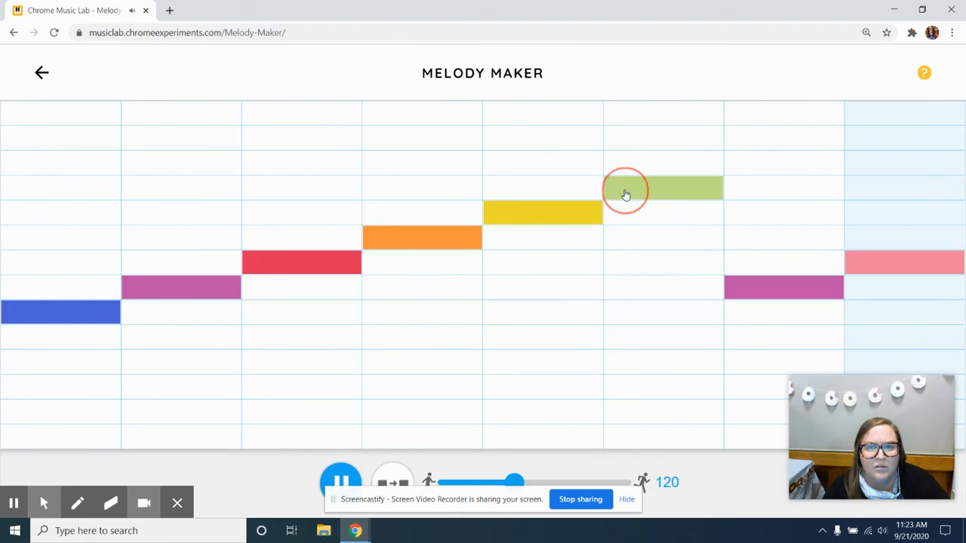
click(758, 166)
click(887, 141)
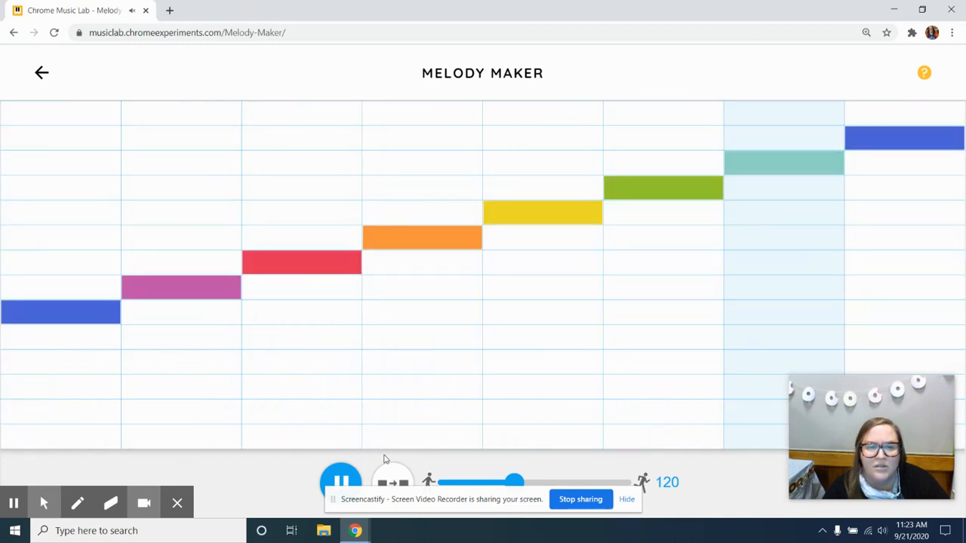
click(392, 480)
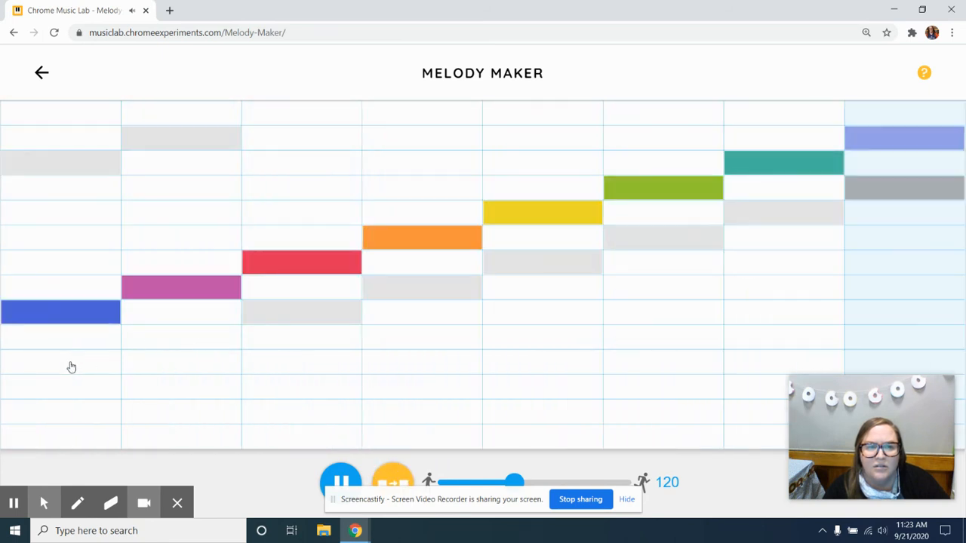
- Move the notes in columns 1 to 6 to rows 4, 2, 4, 4, 8 and 4 from the bottom
click(71, 367)
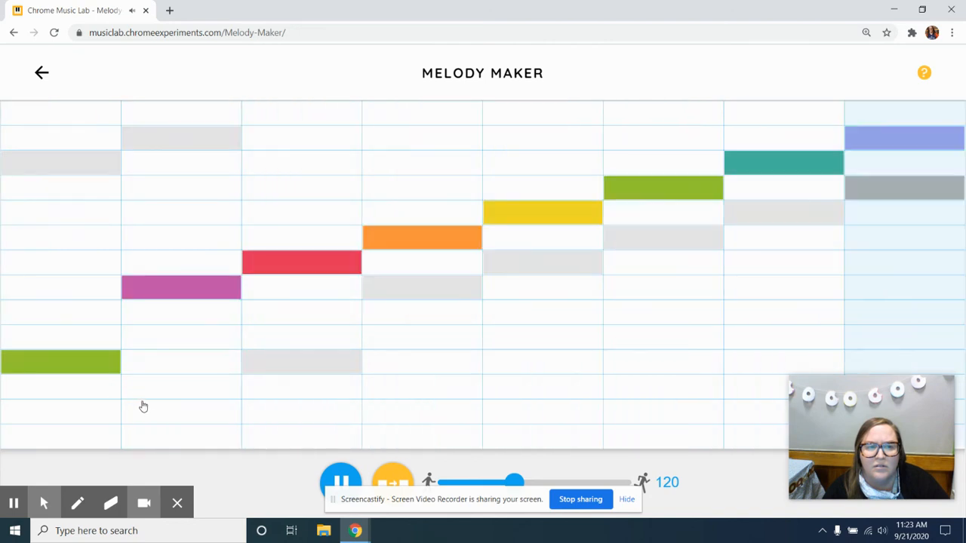
click(143, 408)
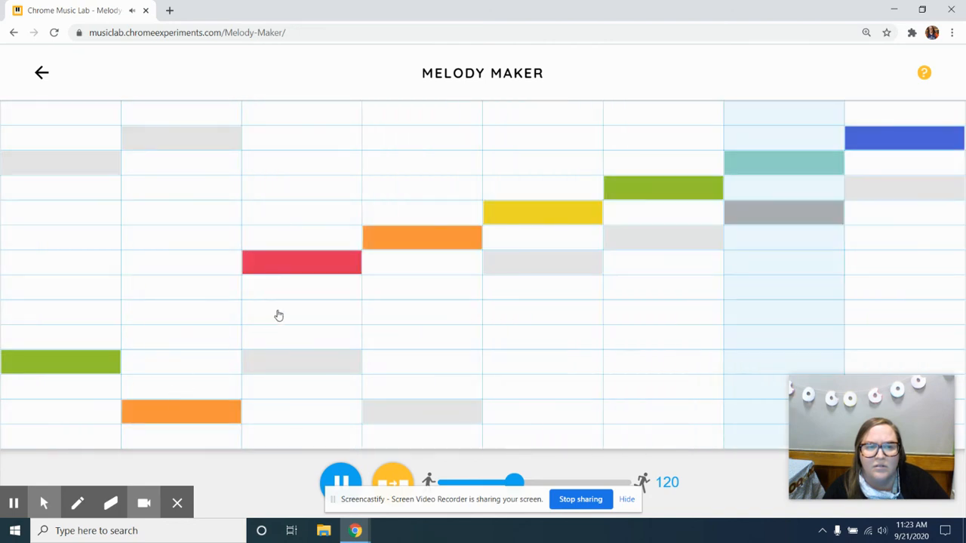
click(416, 368)
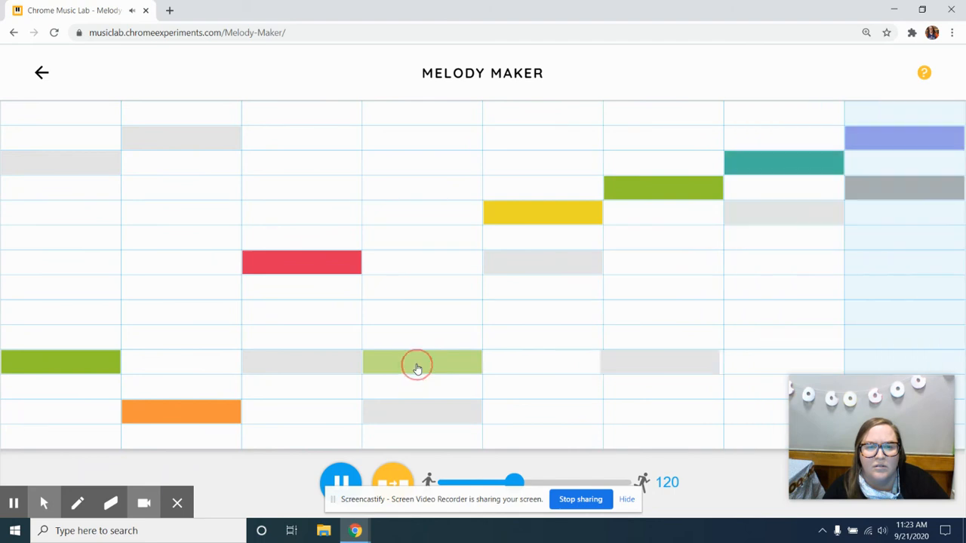
click(530, 261)
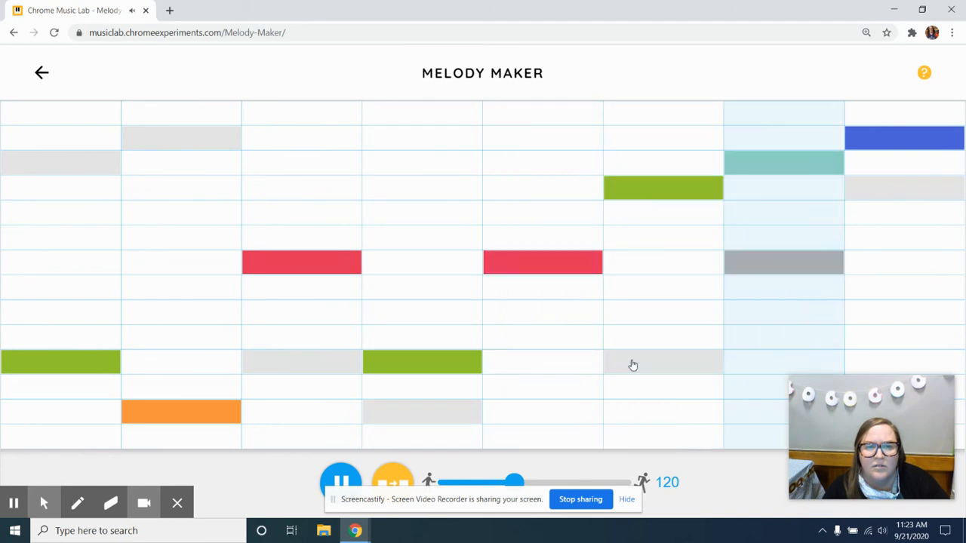
click(632, 365)
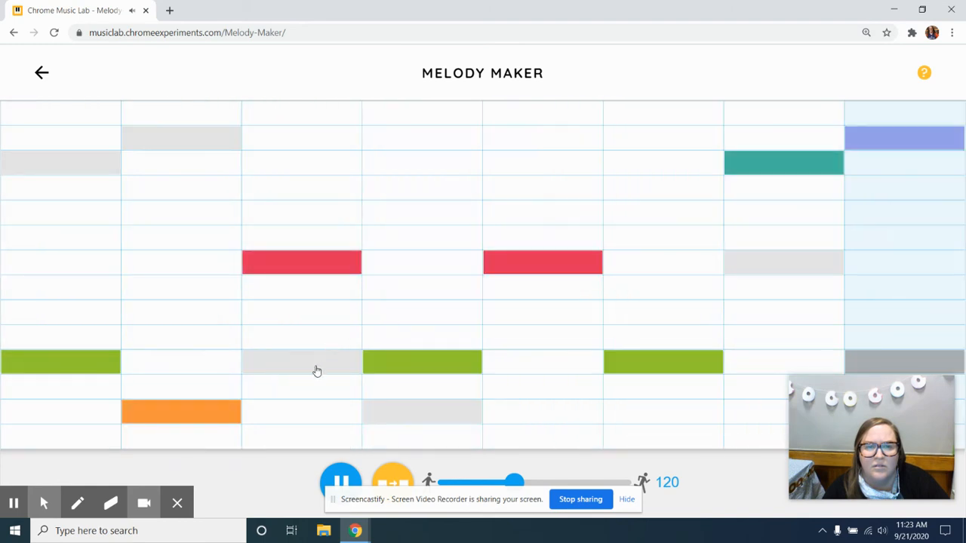
click(317, 370)
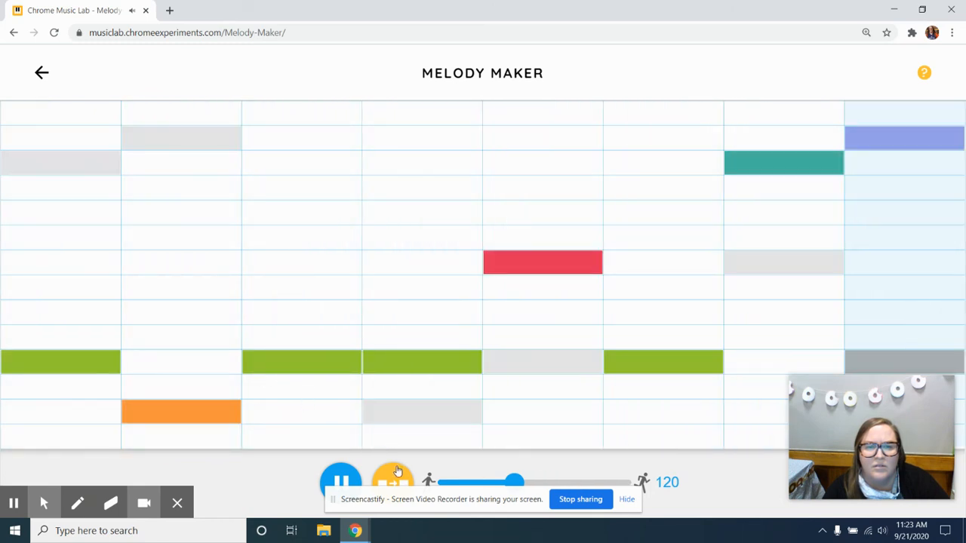
- Turn off the echo notes and move the notes in columns 1, 3 and 7 to the eighth row from the bottom
click(397, 472)
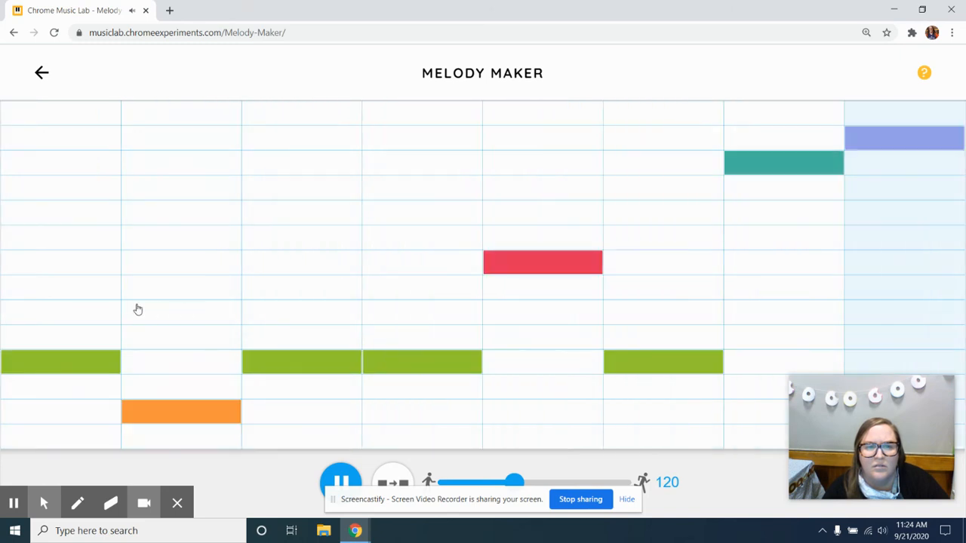
click(89, 269)
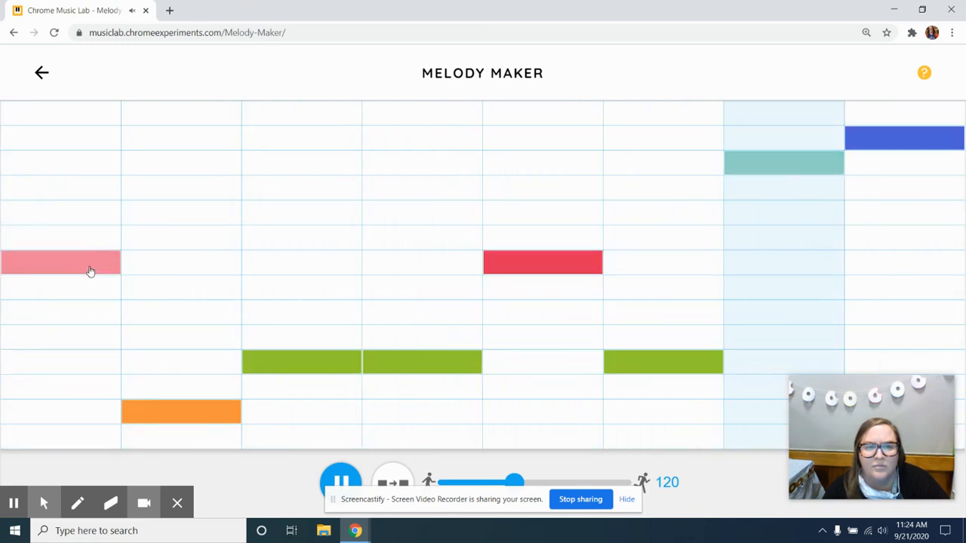
click(289, 261)
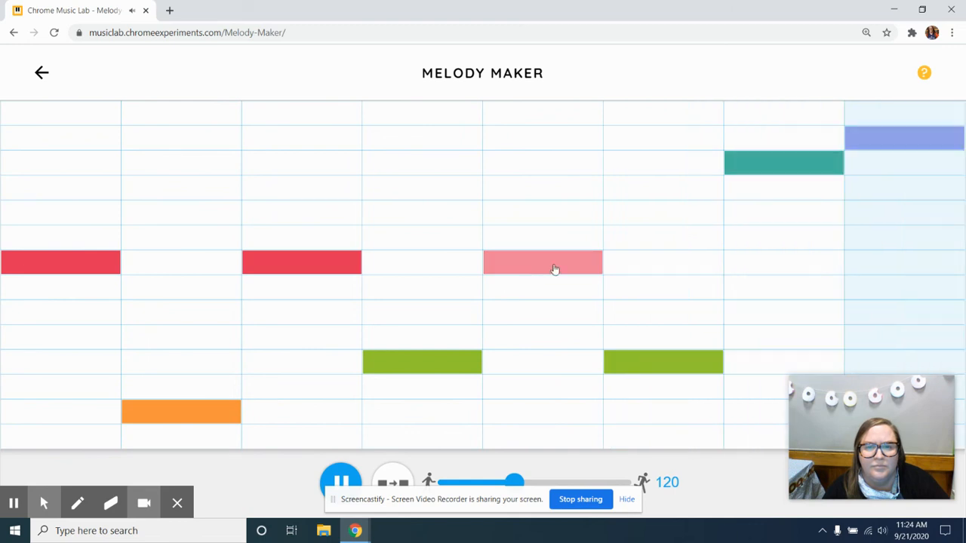
click(804, 265)
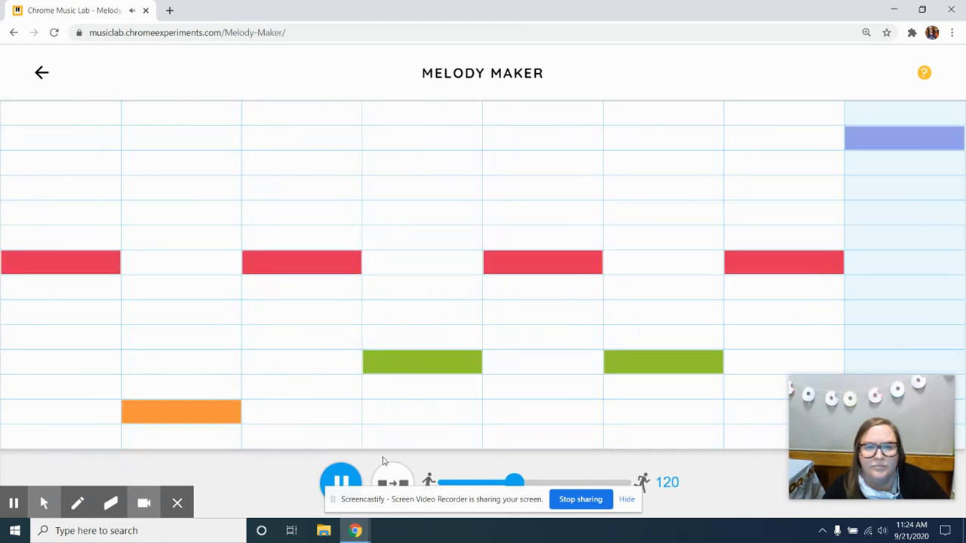
- Slow the tempo to 70 and play the melody with the grey echo notes turned on
click(331, 486)
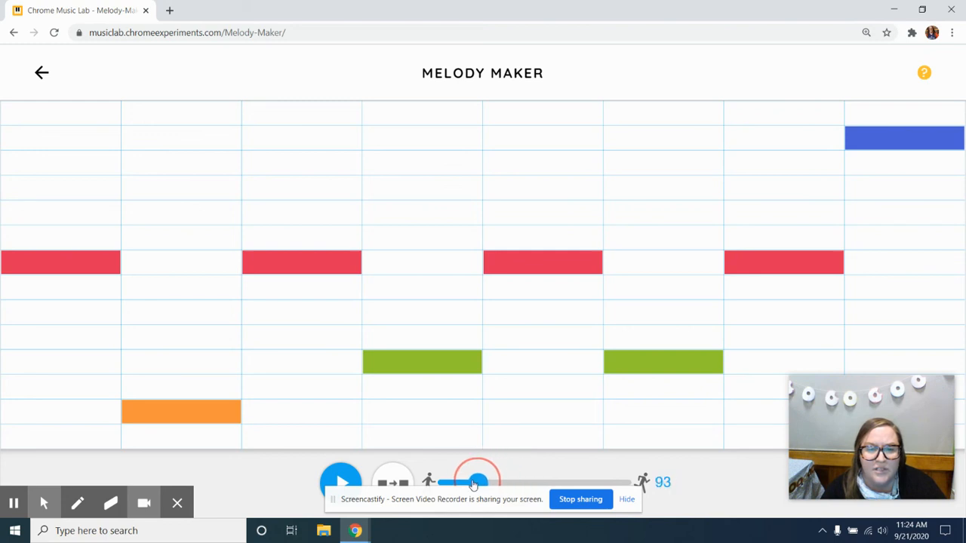
click(337, 482)
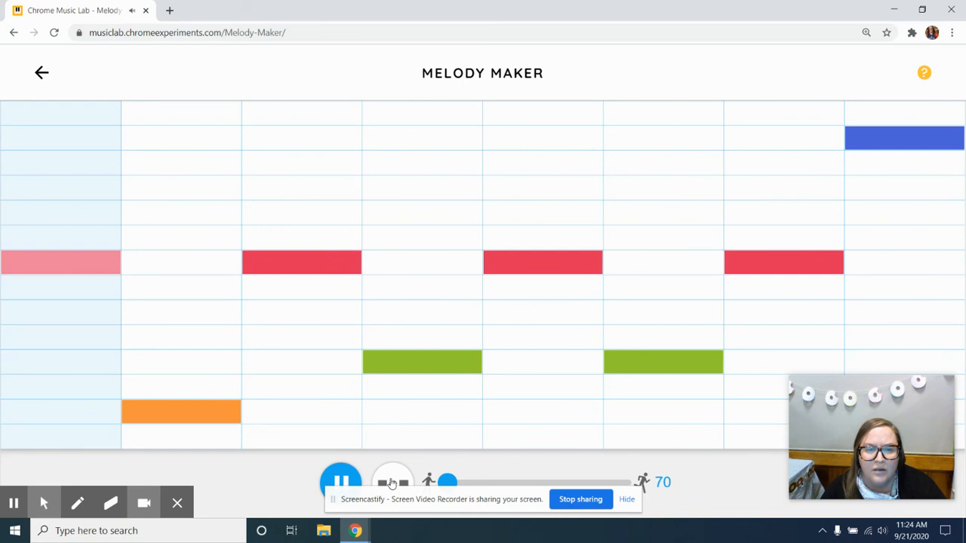
click(401, 481)
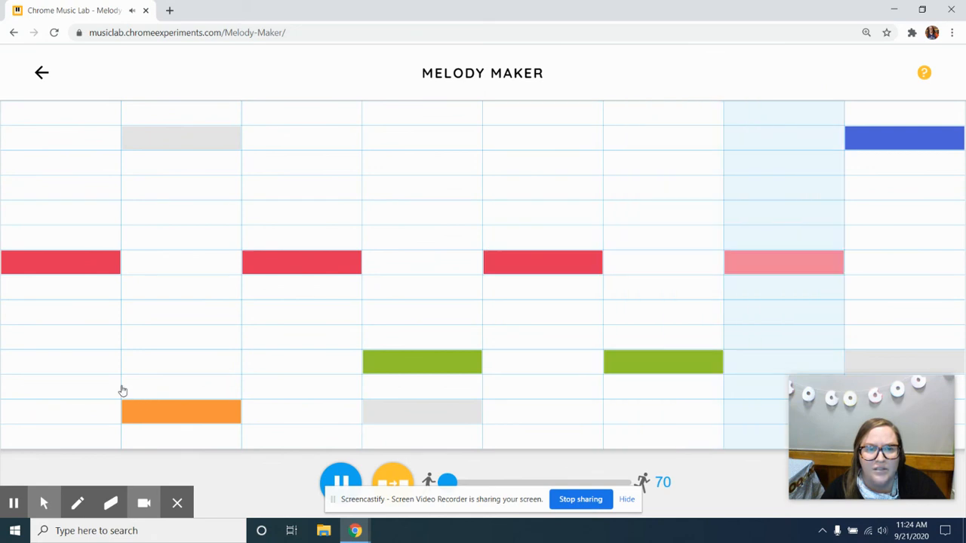
- Move the notes in columns 1, 5 and 6 to the fourth, sixth and tenth rows from the bottom
click(56, 366)
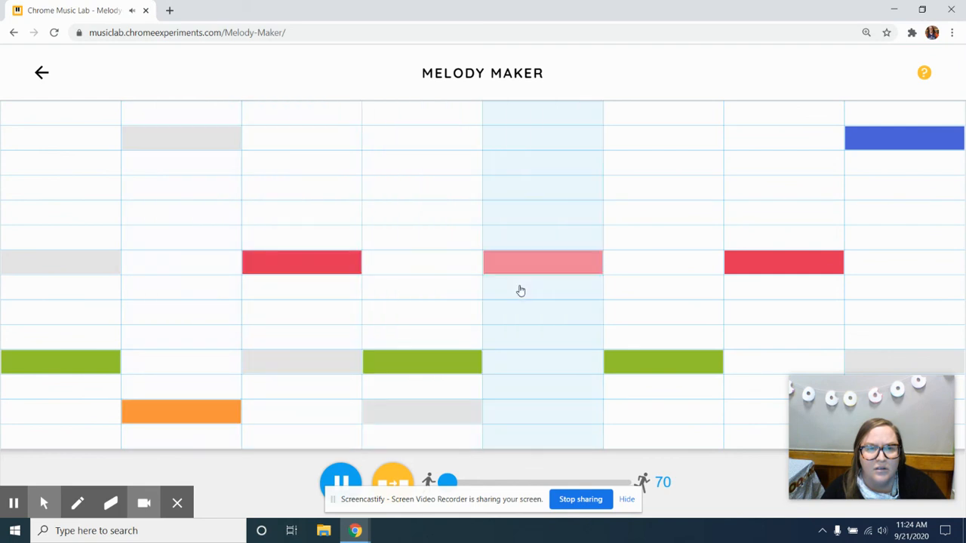
click(528, 304)
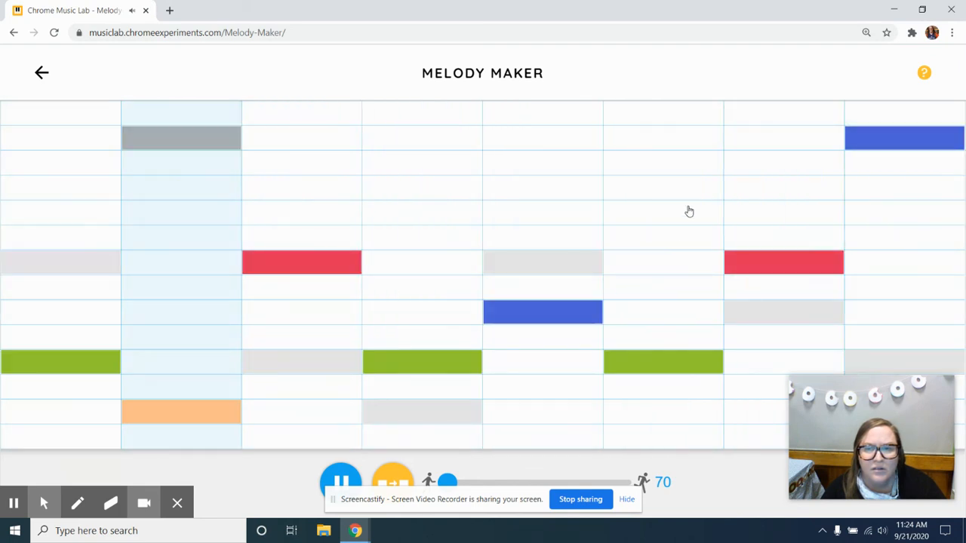
click(683, 209)
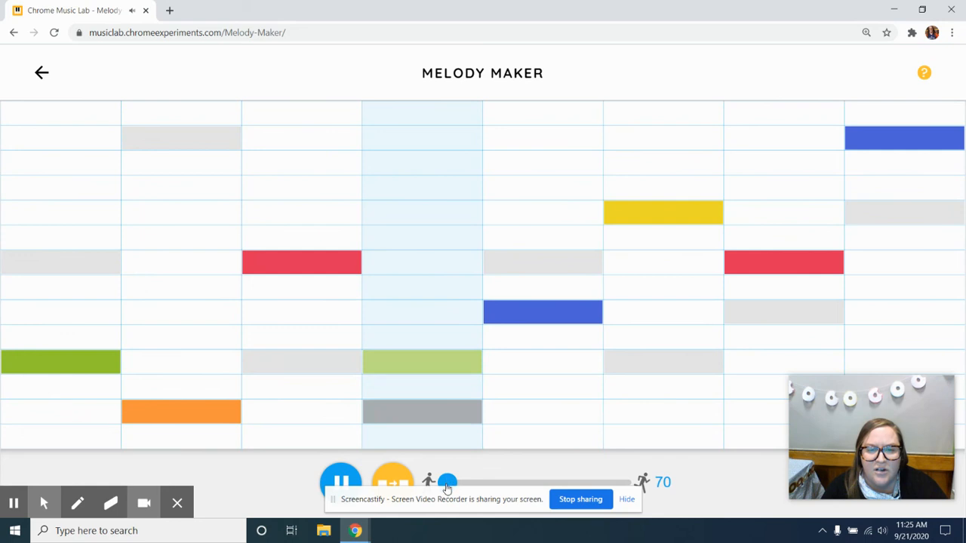
- Raise the tempo of the playing melody in stages to 100, 130 and 200, and stop the playback
click(446, 484)
drag(449, 487, 487, 484)
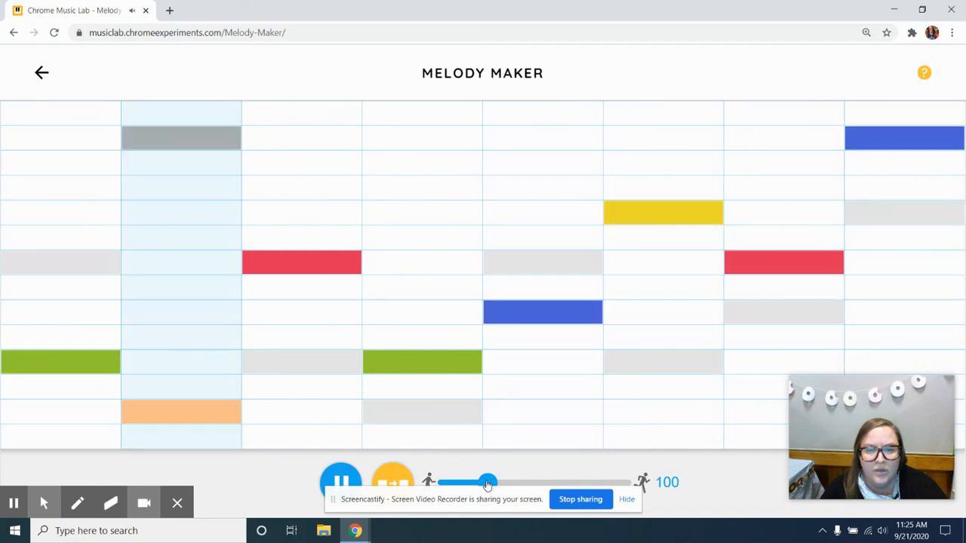
drag(488, 484, 528, 483)
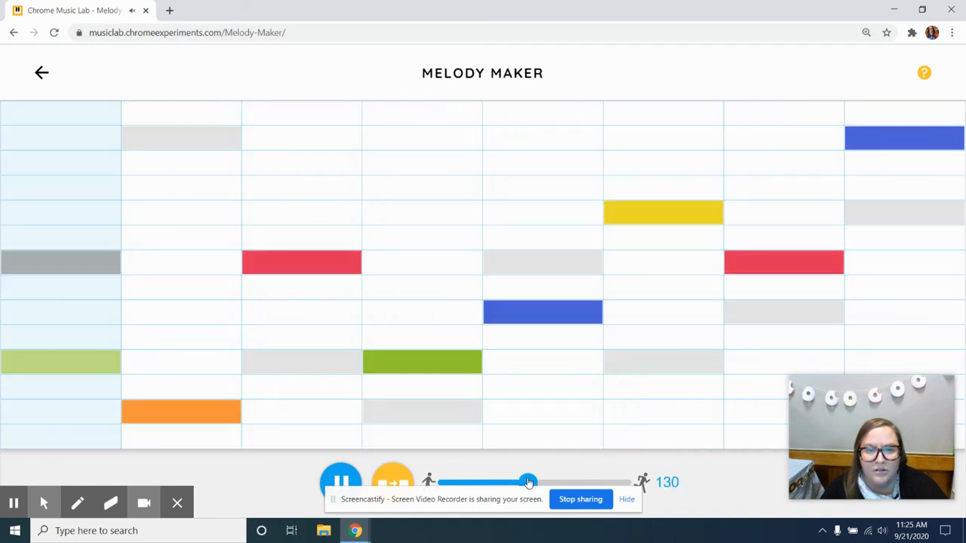
drag(528, 483, 629, 483)
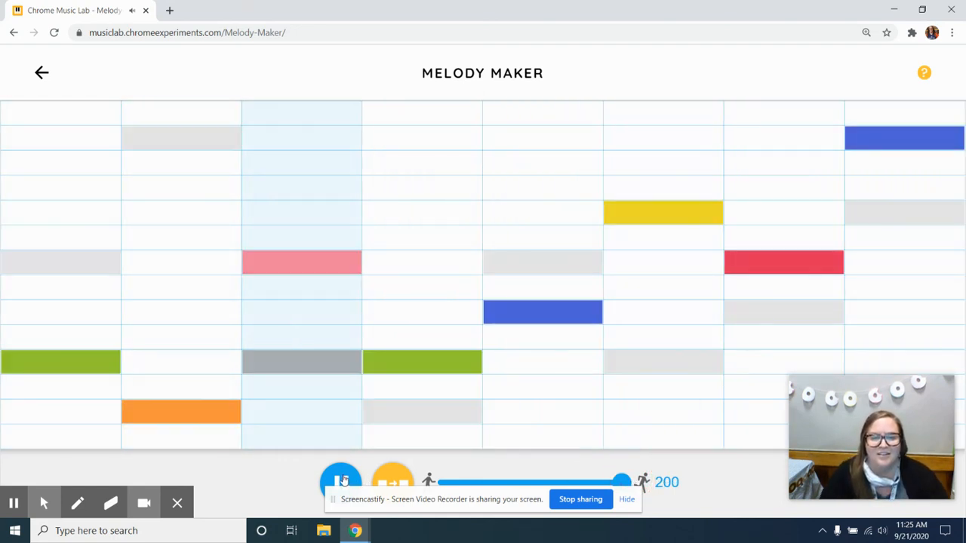
click(342, 480)
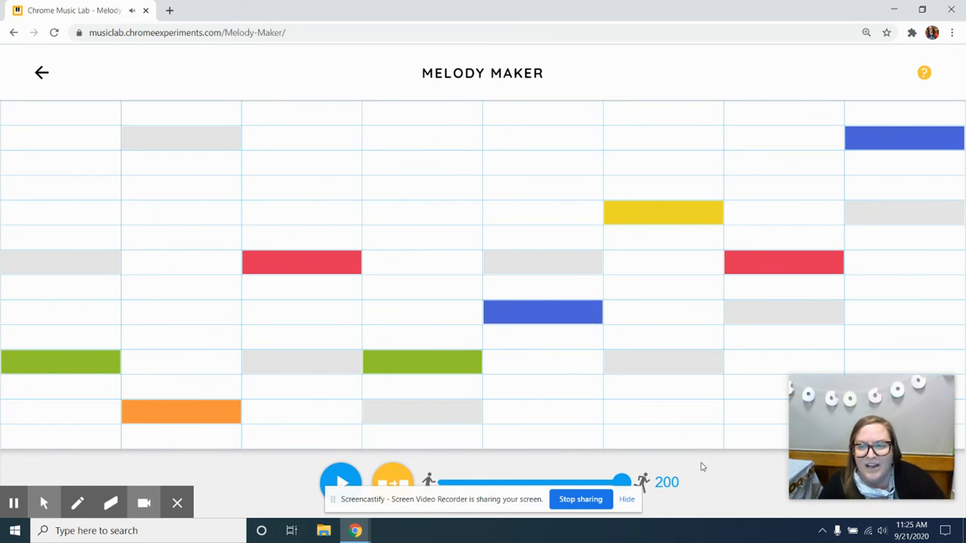
click(849, 440)
drag(849, 440, 805, 417)
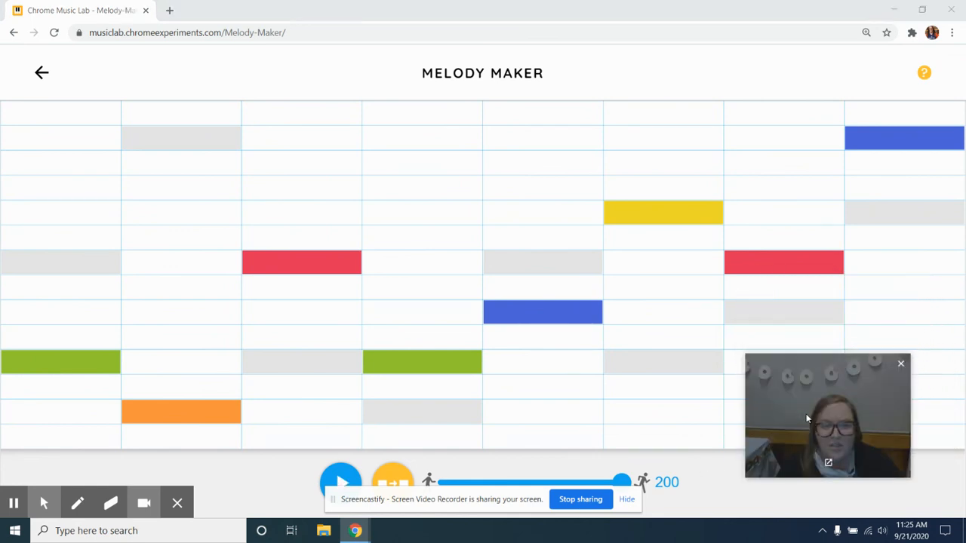